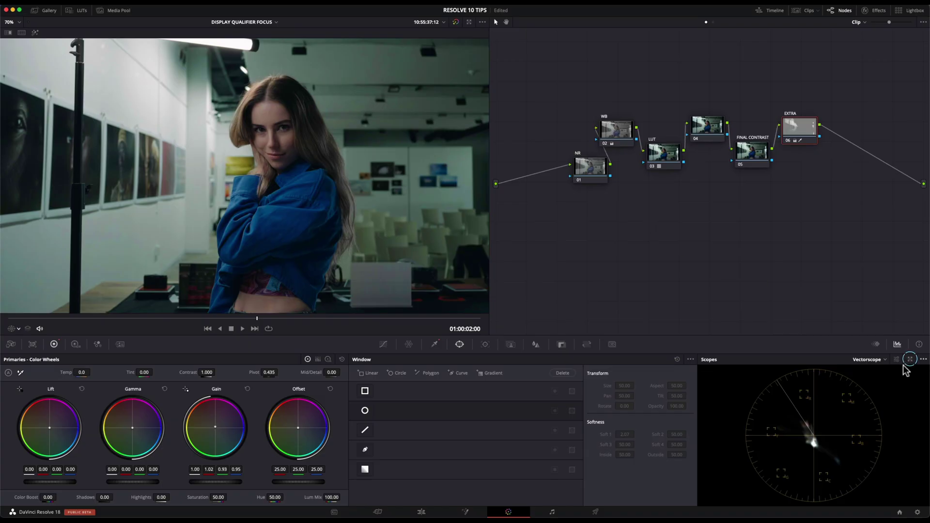
# - Expand the scopes into their own window with Display Qualifier Focus enabled
pyautogui.click(910, 359)
pyautogui.click(908, 33)
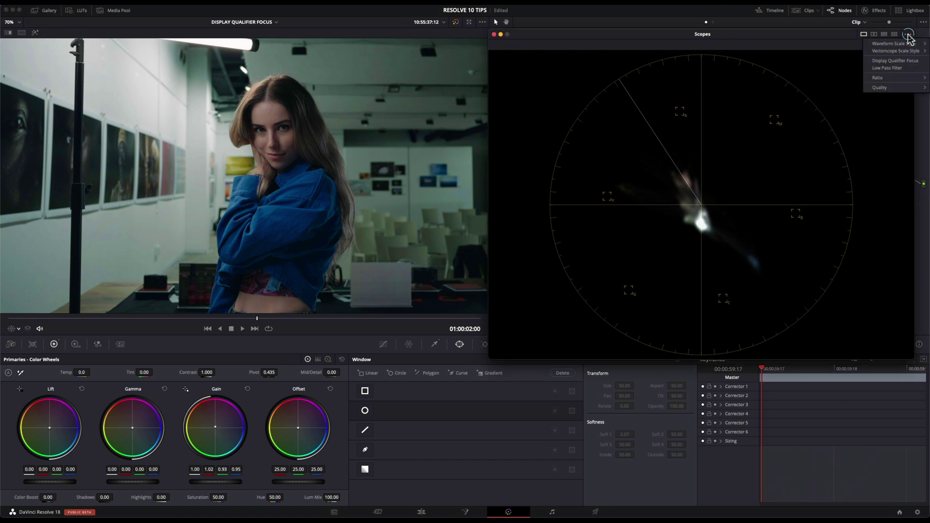
pyautogui.click(870, 66)
# - Set the viewer overlay to Qualifier and cool the shot's temperature to -300
pyautogui.click(17, 329)
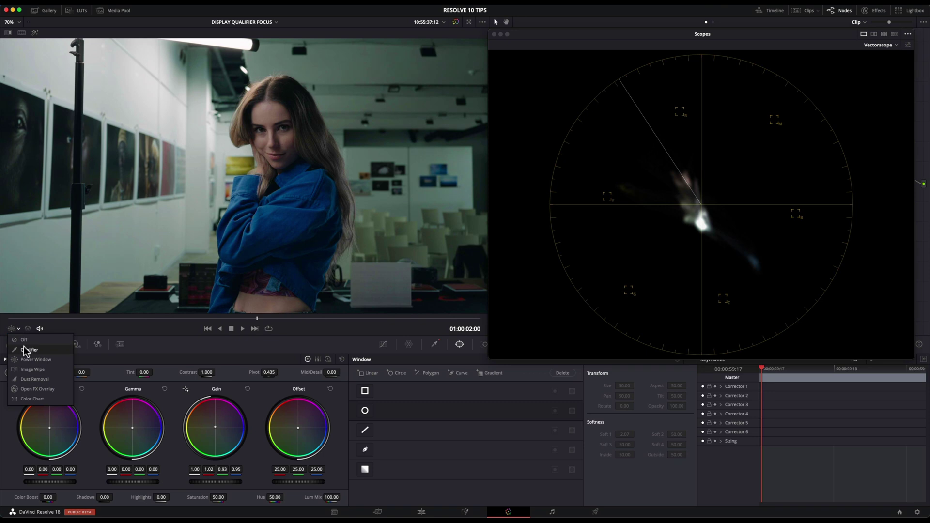
pyautogui.click(31, 350)
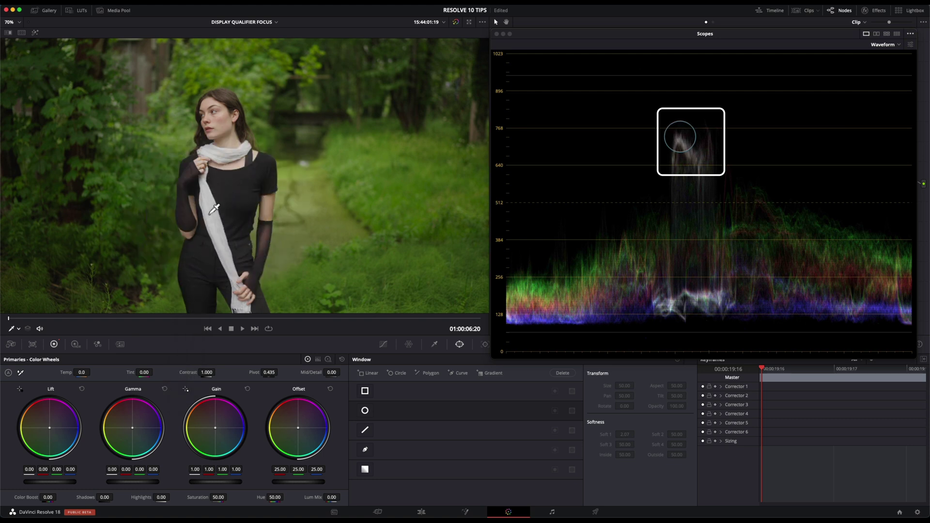
pyautogui.moveTo(81, 372); pyautogui.dragTo(51, 372)
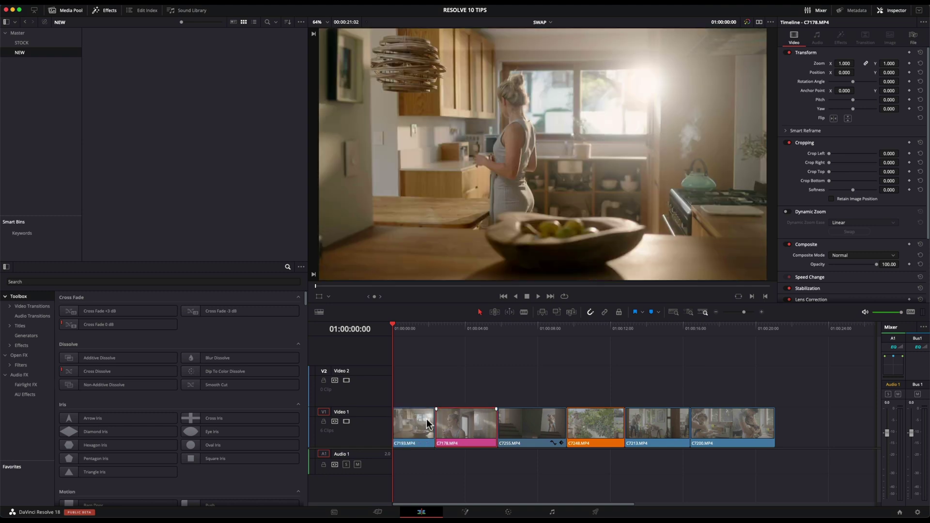
pyautogui.hotkey('ctrl', 'shift', '.')
# - Swap C7178 forward and back, then return C7193 to the start of Video 1
pyautogui.hotkey('ctrl', 'shift', ',')
pyautogui.hotkey('ctrl', 'shift', ',')
pyautogui.moveTo(486, 425); pyautogui.dragTo(487, 386)
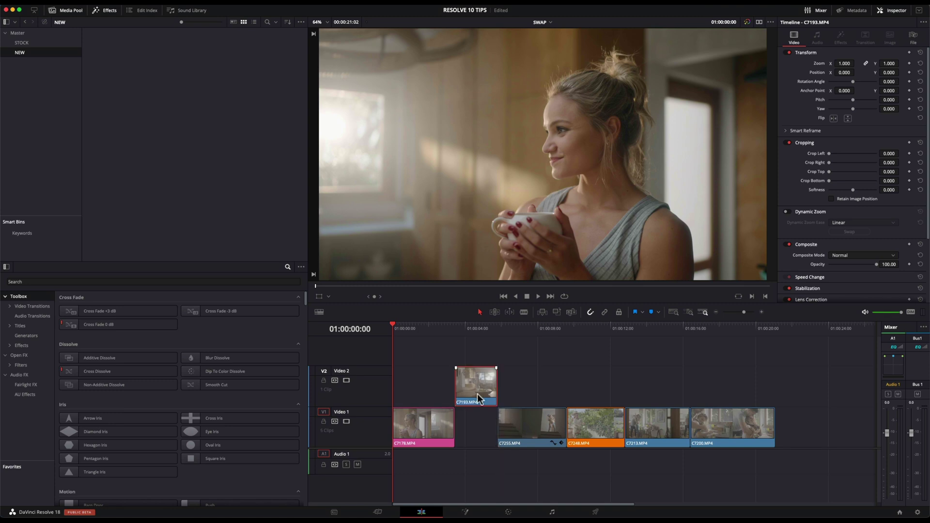
pyautogui.moveTo(437, 424); pyautogui.dragTo(478, 422)
pyautogui.moveTo(476, 388)
pyautogui.mouseDown()
pyautogui.moveTo(422, 398)
pyautogui.moveTo(402, 422)
pyautogui.mouseUp()
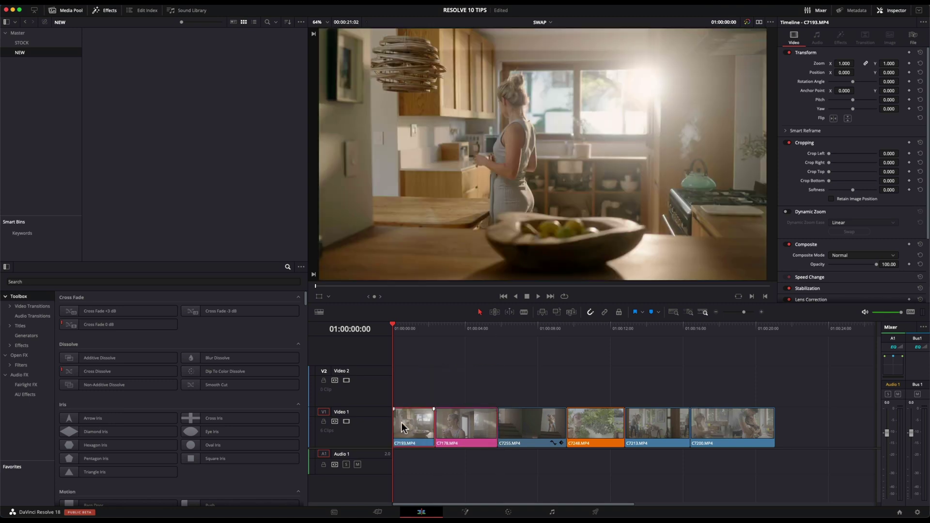
# - Search Keyboard Customization's command list for 'swap'
pyautogui.click(36, 8)
pyautogui.click(45, 29)
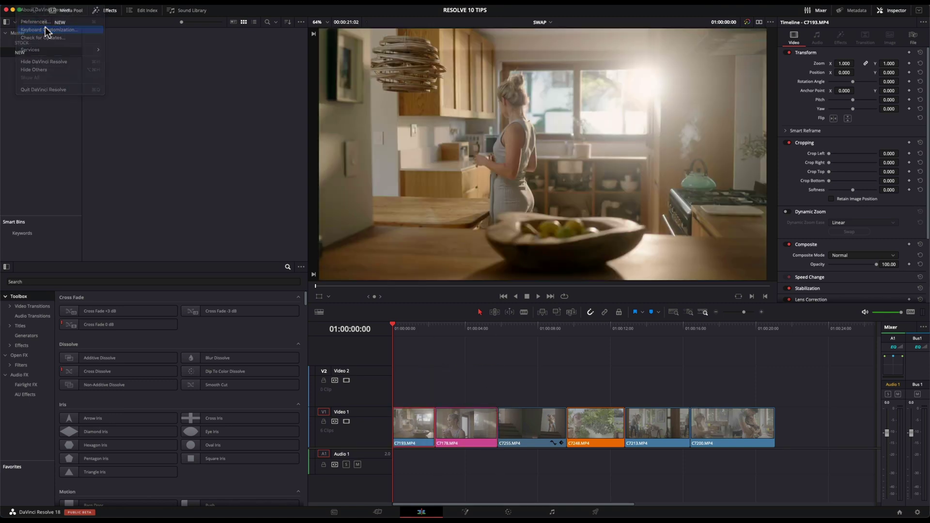
pyautogui.click(628, 209)
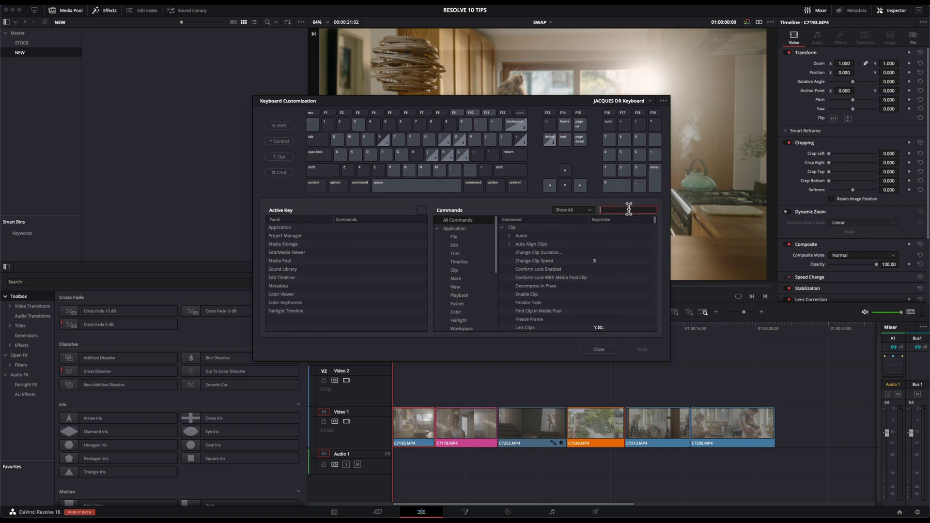
pyautogui.write('swap')
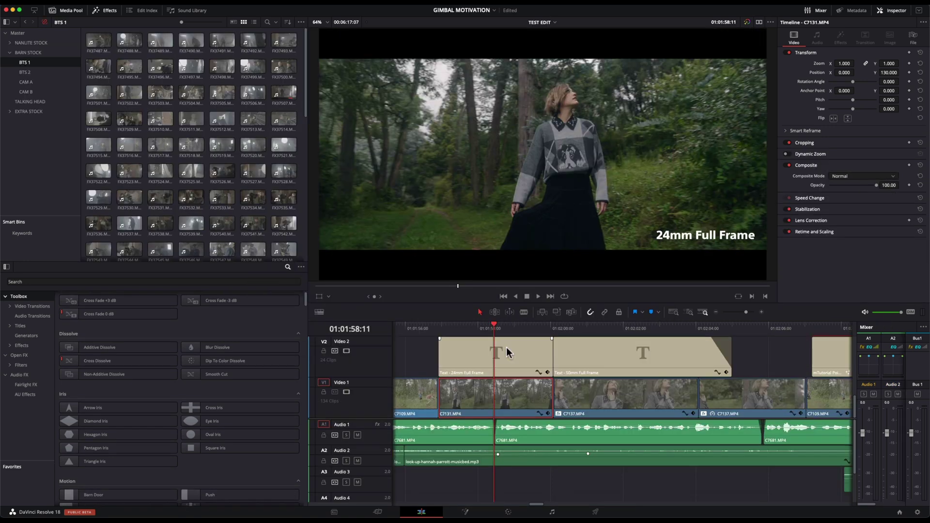
# - Swap C7131 with C7137, undo the swaps, and disable Video 2's Auto Track Selector
pyautogui.hotkey('alt', '.')
pyautogui.hotkey('ctrl', 'z')
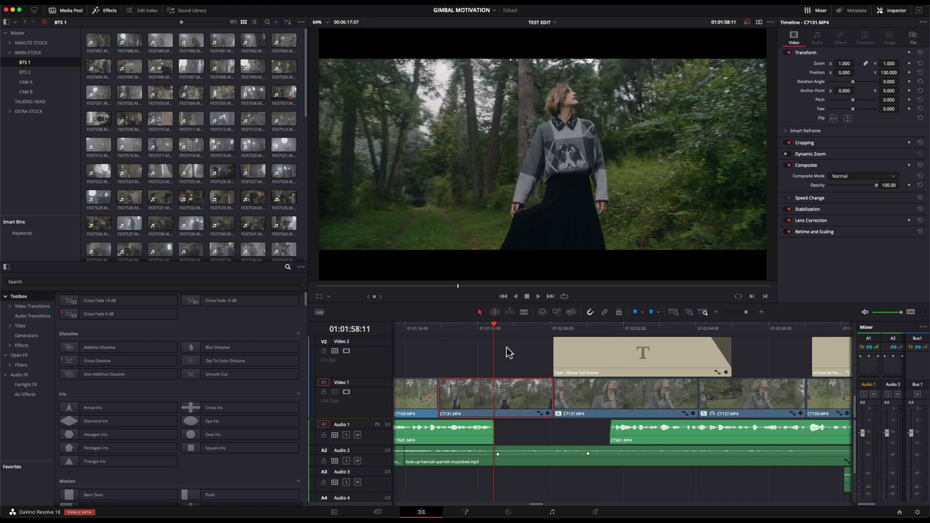
pyautogui.hotkey('ctrl', 'alt', '.')
pyautogui.hotkey('ctrl', 'z')
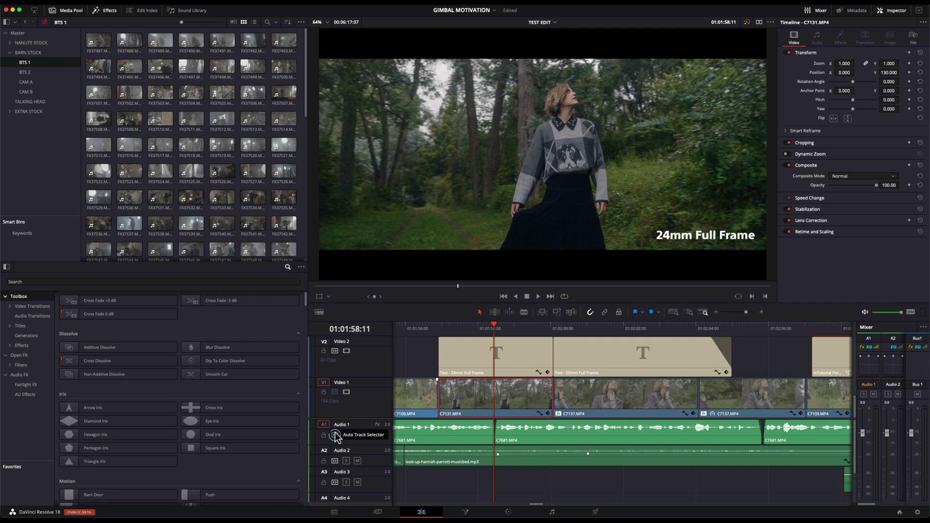
pyautogui.click(335, 350)
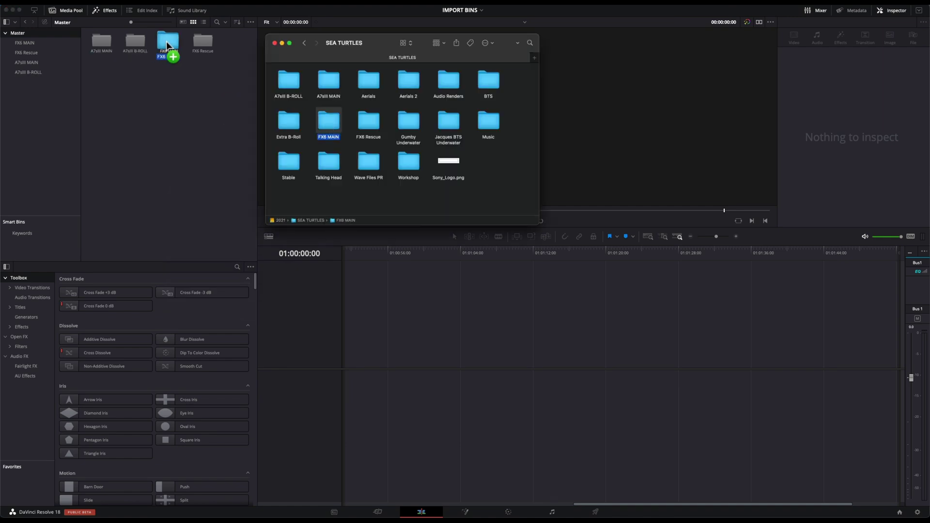
# - Drag a camera folder in from Finder, then import the SEA TURTLES folder on the Cut page
pyautogui.moveTo(166, 51); pyautogui.dragTo(31, 63)
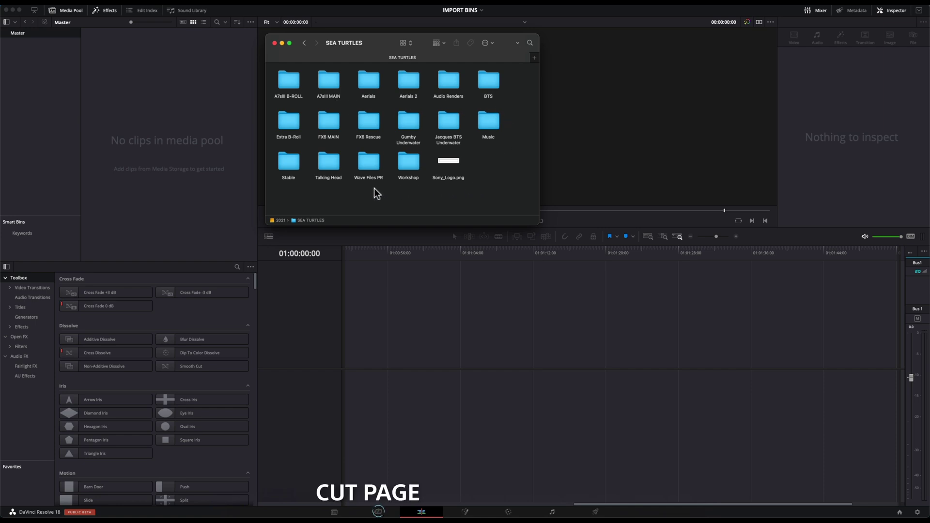
pyautogui.click(379, 512)
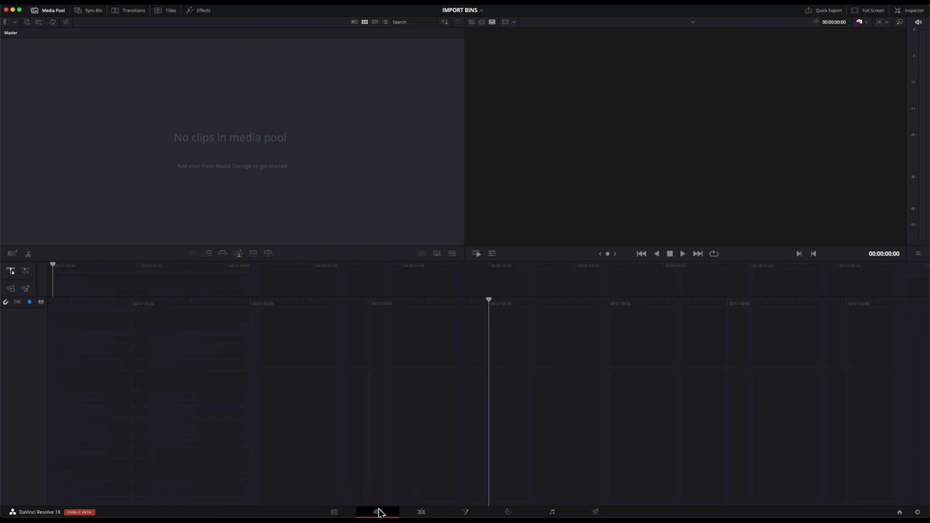
pyautogui.click(39, 24)
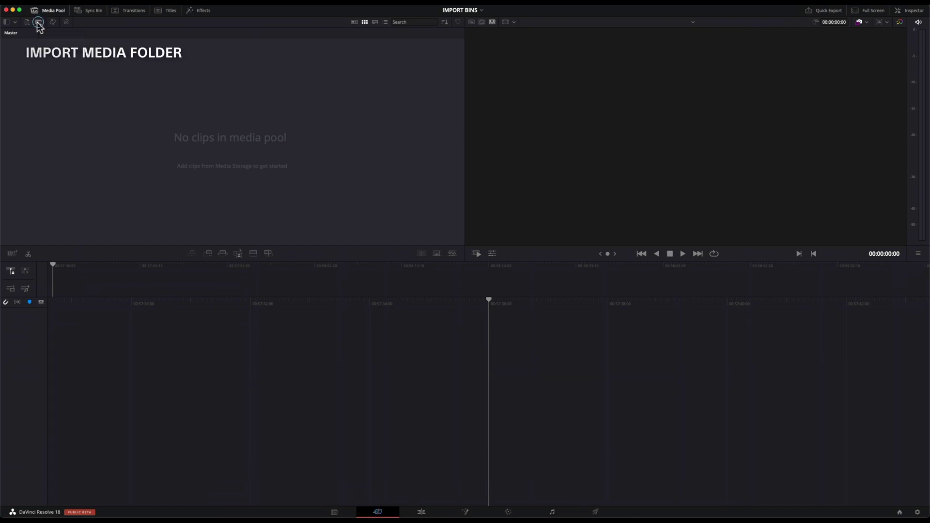
pyautogui.click(404, 153)
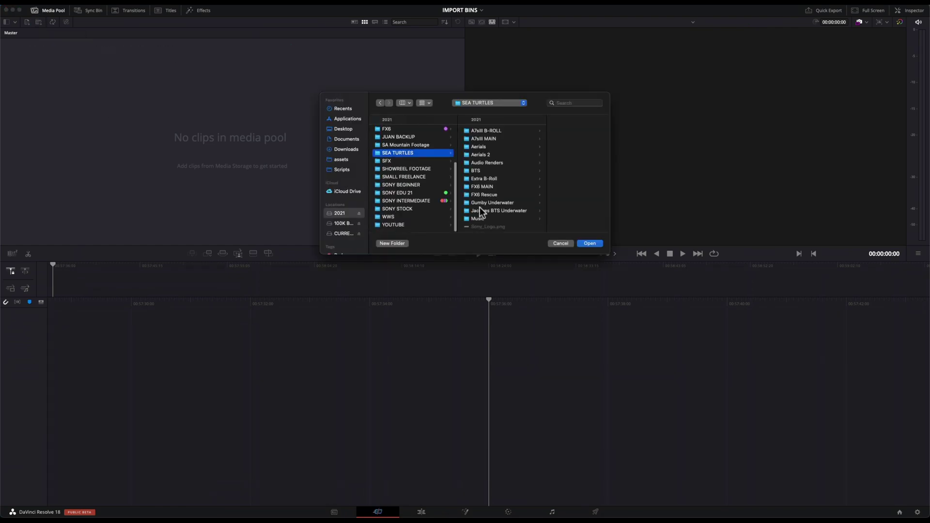
pyautogui.click(587, 244)
pyautogui.moveTo(361, 62); pyautogui.dragTo(166, 143)
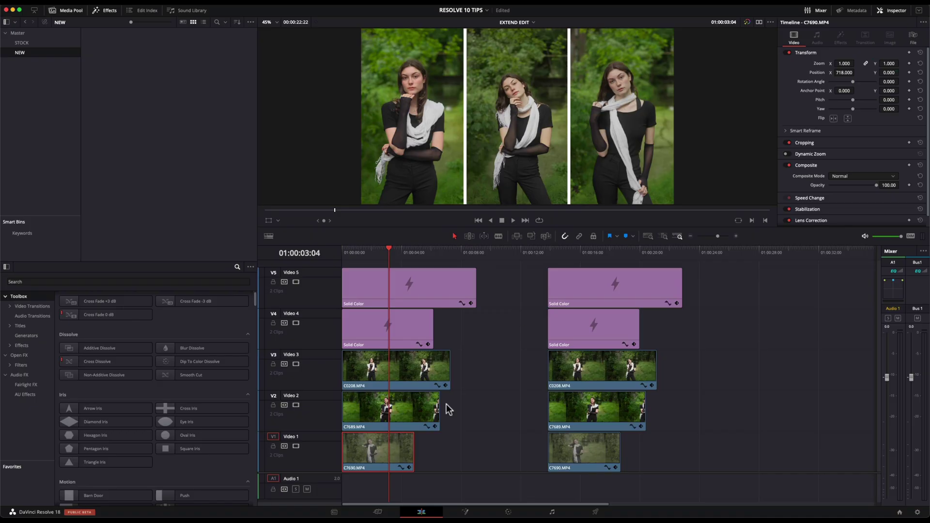
# - Trim the Video 2–5 clip ends to line up with the Video 1 clip
pyautogui.moveTo(438, 409); pyautogui.dragTo(414, 409)
pyautogui.moveTo(450, 366); pyautogui.dragTo(415, 366)
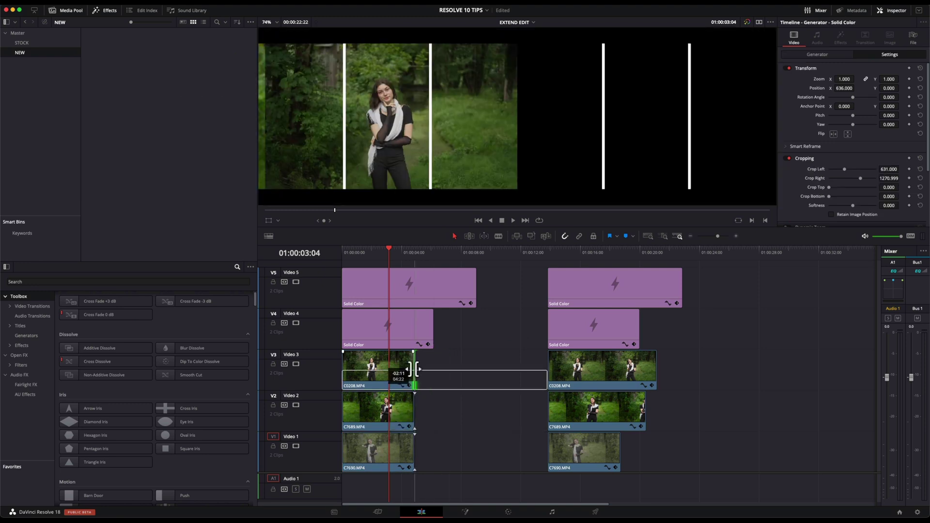
pyautogui.moveTo(434, 325); pyautogui.dragTo(414, 324)
pyautogui.moveTo(472, 291); pyautogui.dragTo(414, 292)
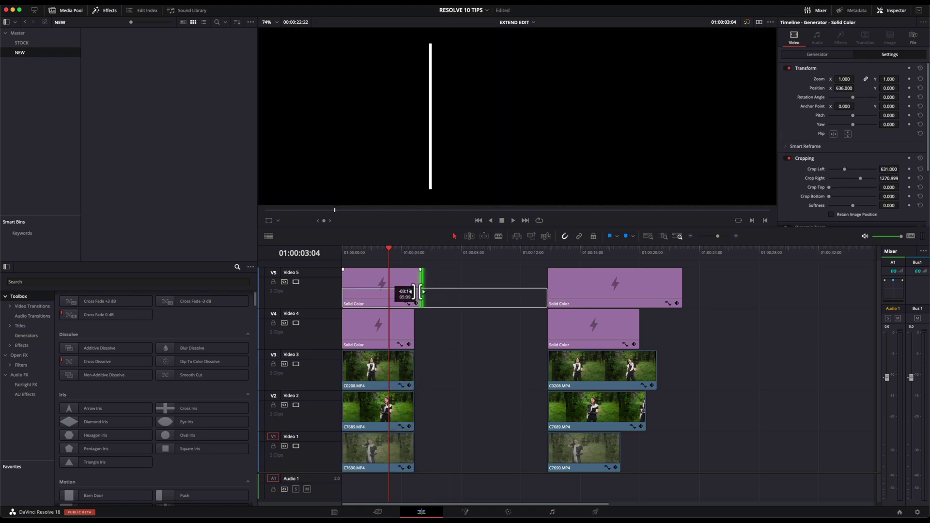
# - Extend all right-hand clip ends to the playhead with E at successive positions
pyautogui.click(622, 253)
pyautogui.press('e')
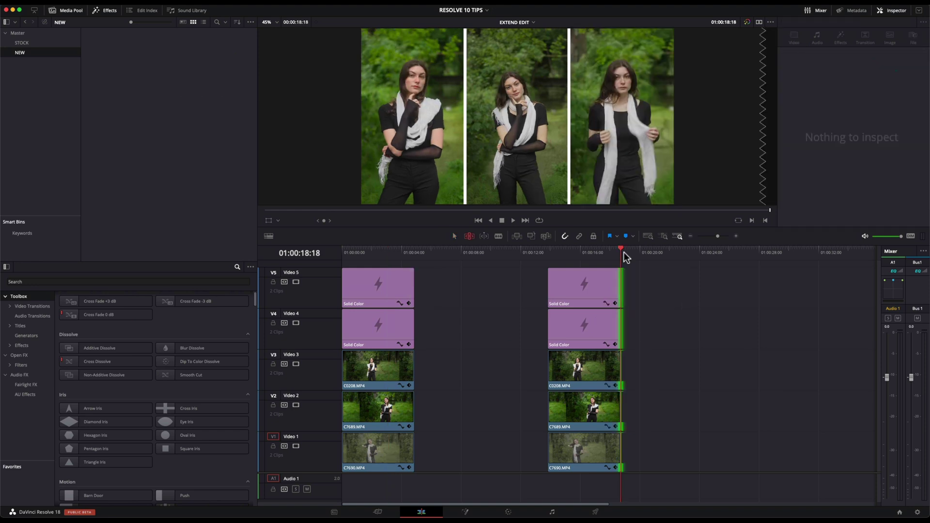
pyautogui.click(647, 253)
pyautogui.press('e')
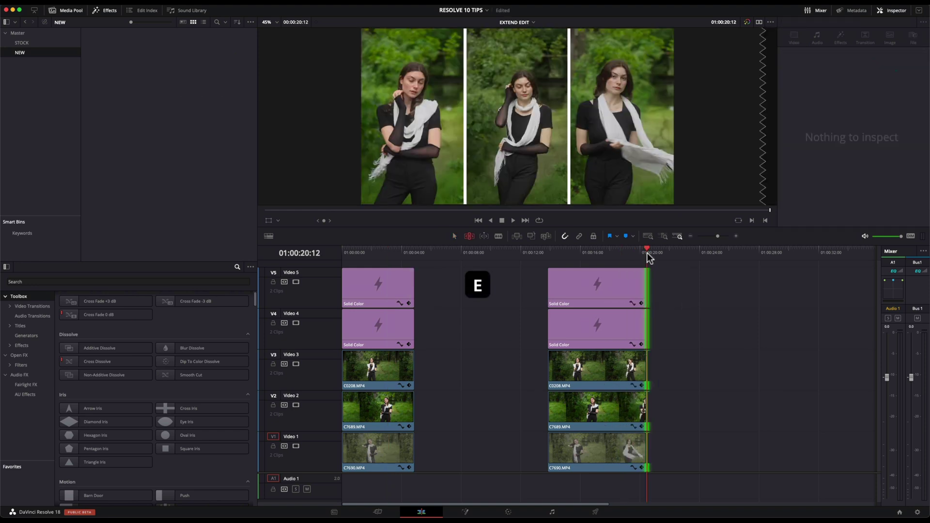
pyautogui.click(683, 252)
pyautogui.press('e')
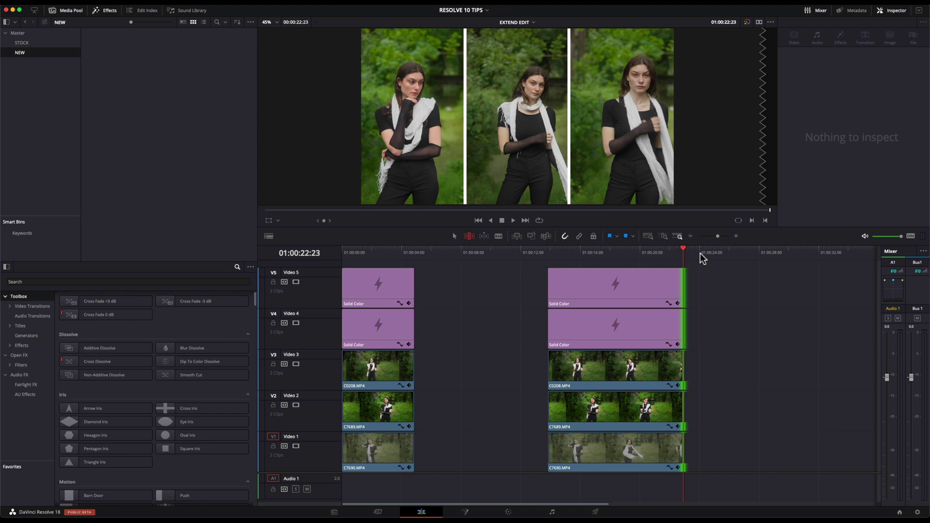
pyautogui.click(704, 253)
pyautogui.press('e')
# - In trim mode, trim the Video 3–5 clip ends back to the lower clips
pyautogui.click(469, 236)
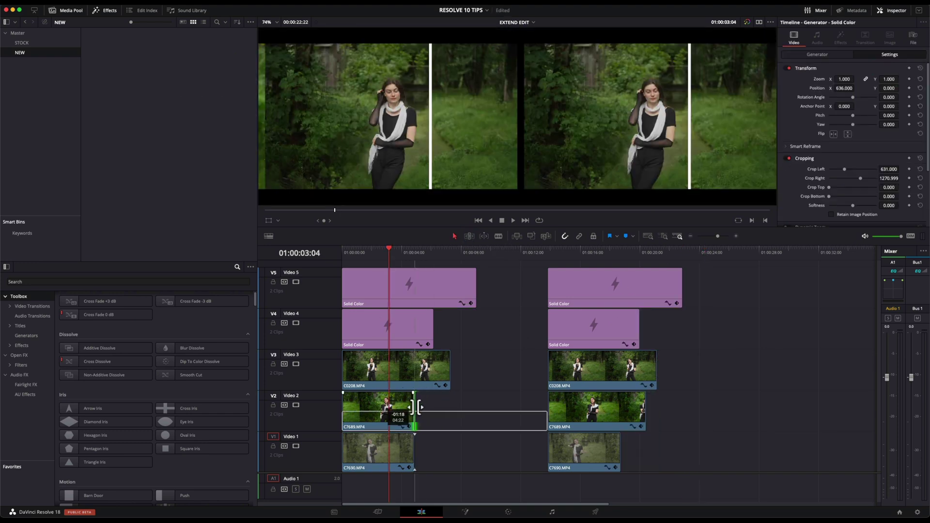
pyautogui.moveTo(451, 368); pyautogui.dragTo(414, 371)
pyautogui.moveTo(429, 331); pyautogui.dragTo(415, 331)
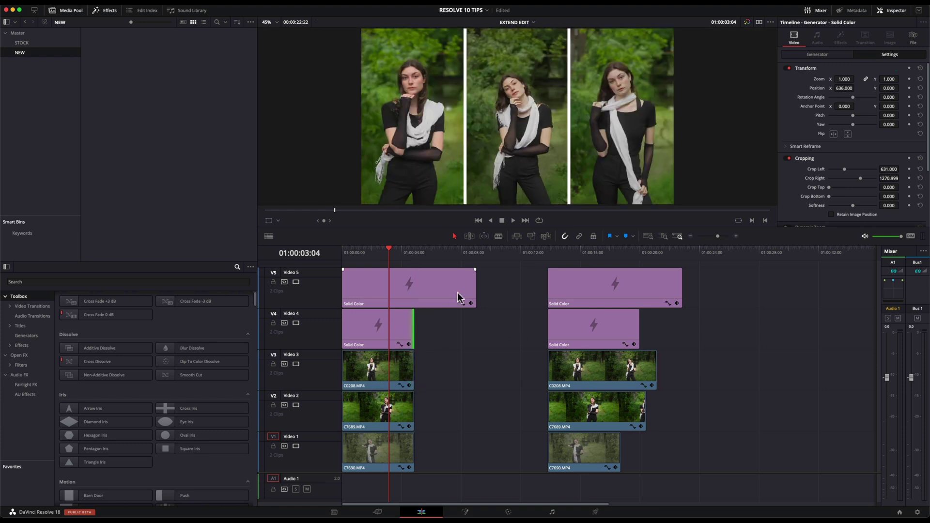
pyautogui.moveTo(476, 290); pyautogui.dragTo(415, 291)
# - Extend the right-hand clips with E to the playhead at 01:00:20:12 and 01:00:22:23
pyautogui.press('t')
pyautogui.click(623, 253)
pyautogui.press('e')
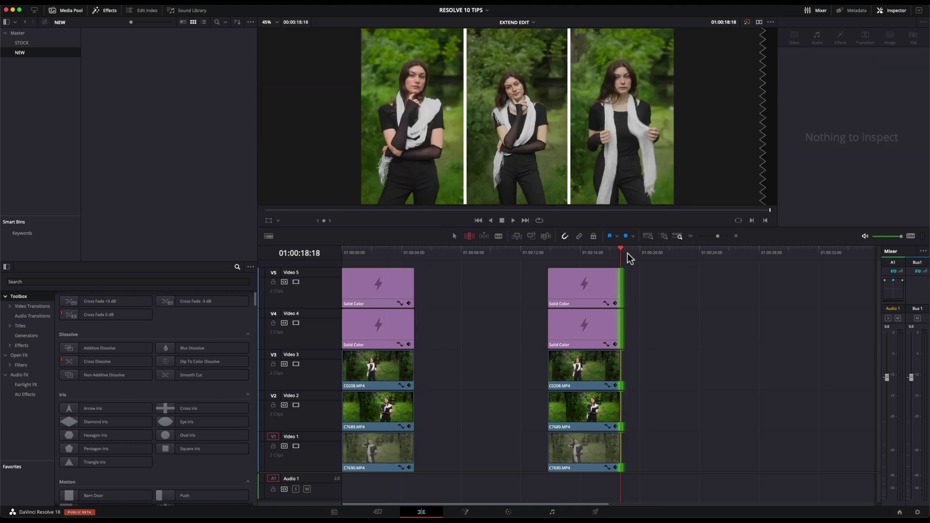
pyautogui.click(647, 253)
pyautogui.press('e')
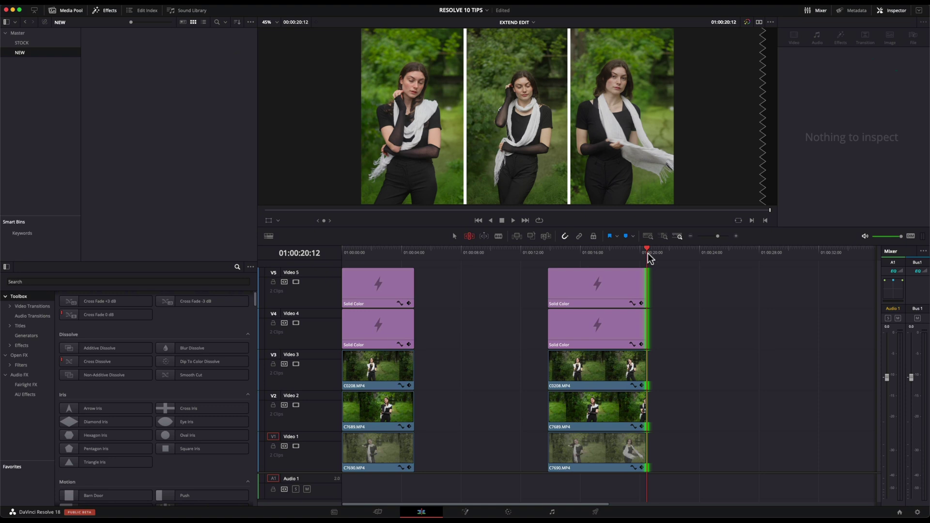
pyautogui.click(683, 253)
pyautogui.press('e')
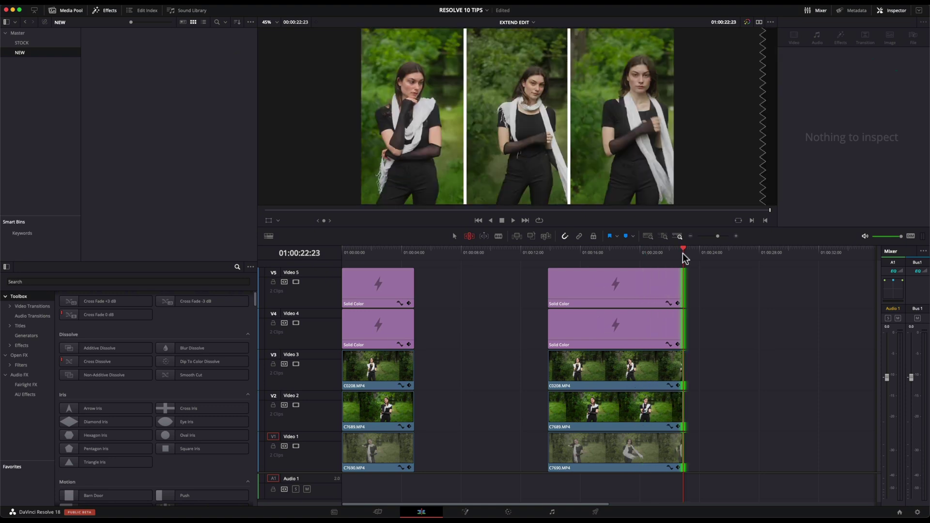
# - Trim the right-hand clips back to the playhead at 01:00:20:18 and 01:00:17:07
pyautogui.click(650, 253)
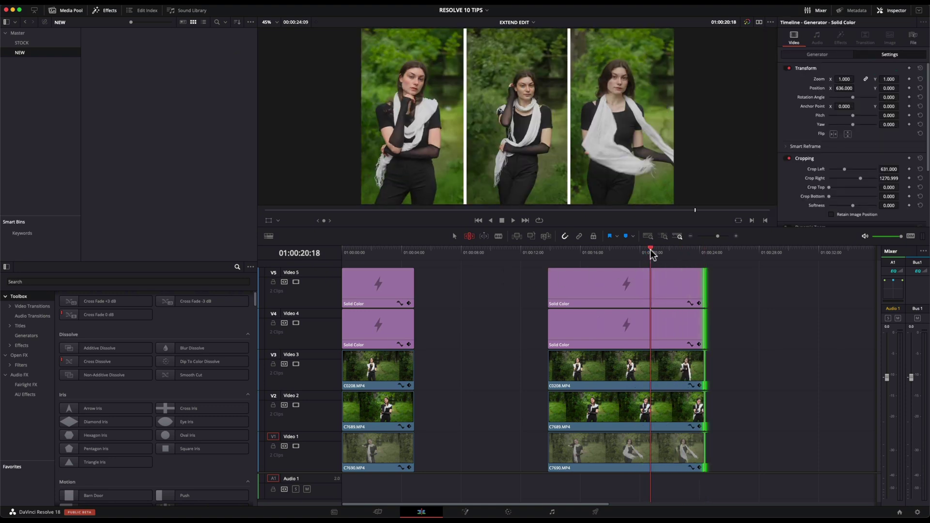
pyautogui.press('e')
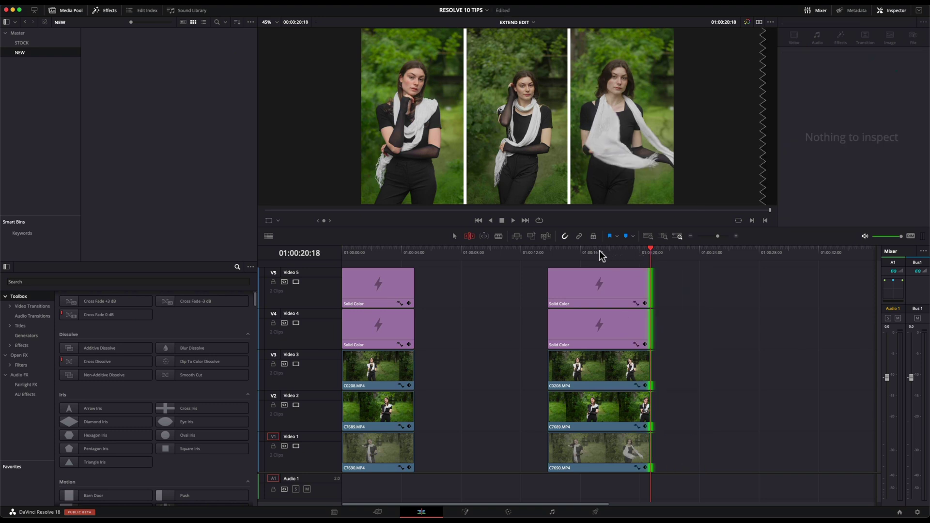
pyautogui.click(600, 253)
pyautogui.press('e')
pyautogui.click(573, 253)
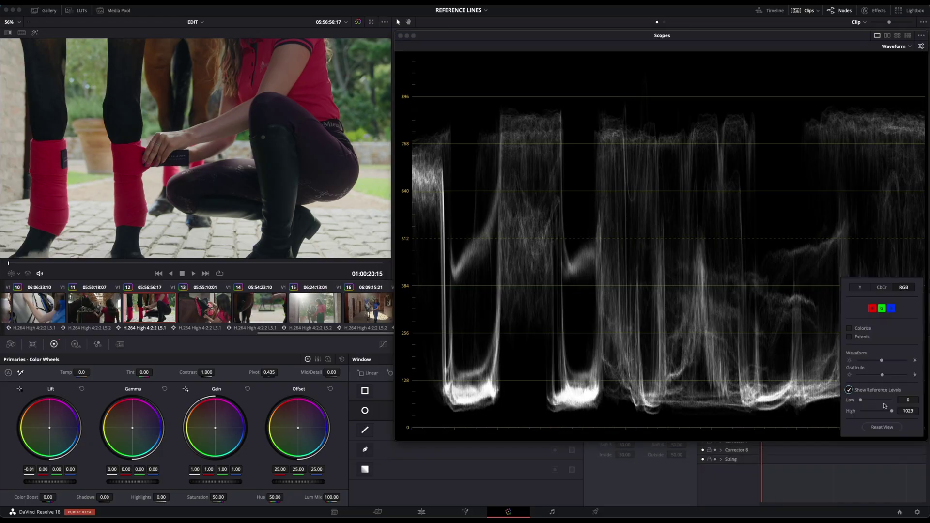
# - Raise the waveform's low reference level to 134, then lower saddle clip 13's Lift toward it
pyautogui.moveTo(902, 399)
pyautogui.mouseDown()
pyautogui.moveTo(488, 260)
pyautogui.moveTo(44, 460)
pyautogui.moveTo(50, 481)
pyautogui.mouseUp()
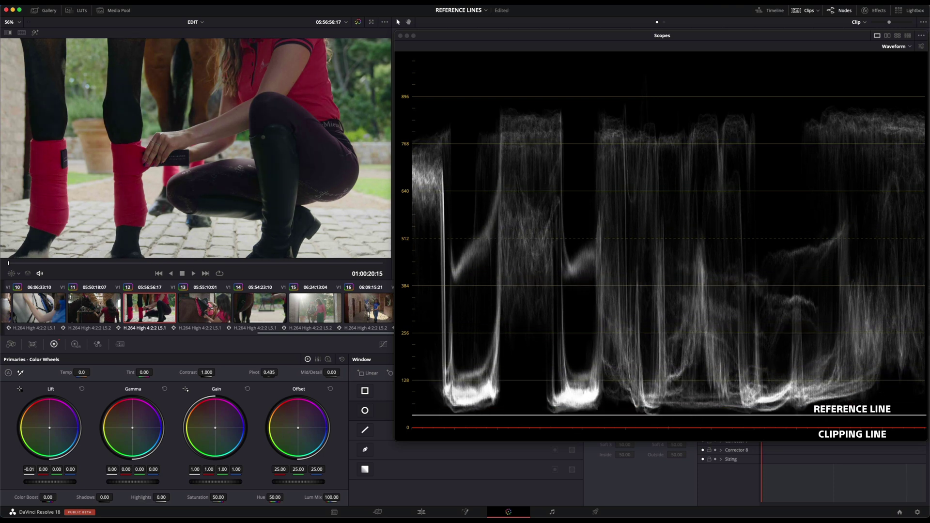
pyautogui.click(204, 311)
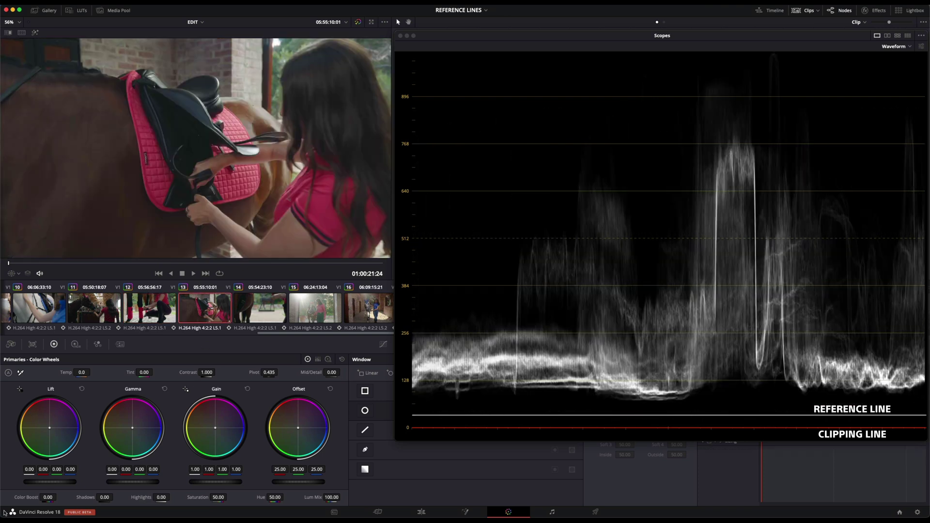
pyautogui.moveTo(29, 479); pyautogui.dragTo(24, 479)
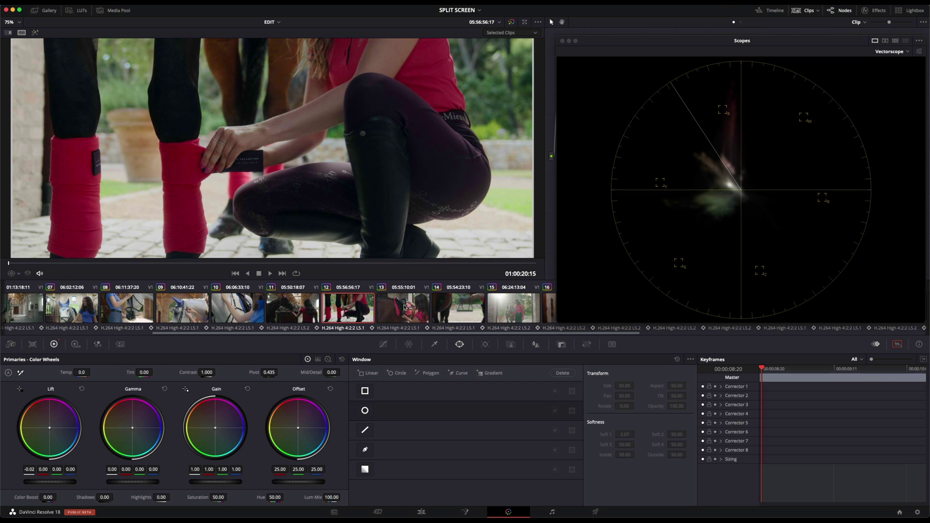
# - Switch between clips 12 and 13, then set the split-screen mode to Selected Clips
pyautogui.keyDown('ctrl'); pyautogui.click(404, 307); pyautogui.keyUp('ctrl')
pyautogui.click(328, 152)
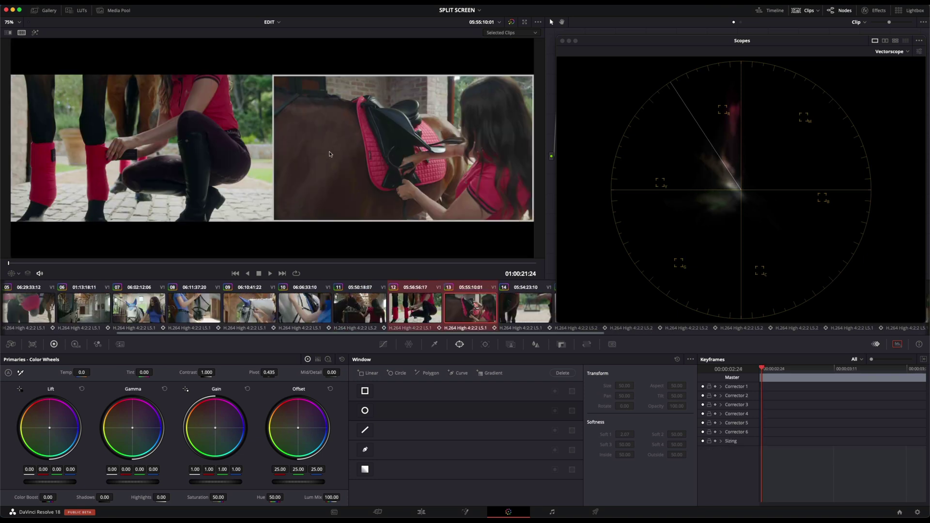
pyautogui.click(172, 148)
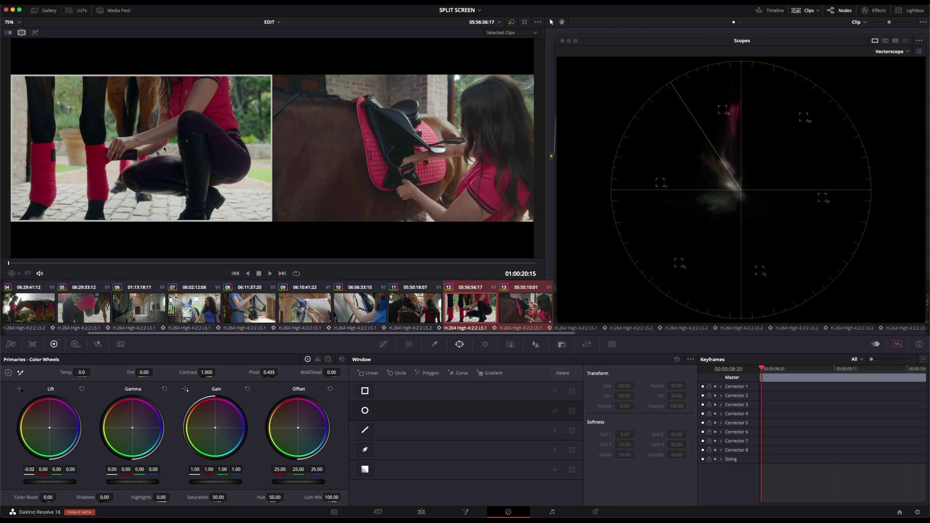
pyautogui.hotkey('ctrl', 'alt', 'w')
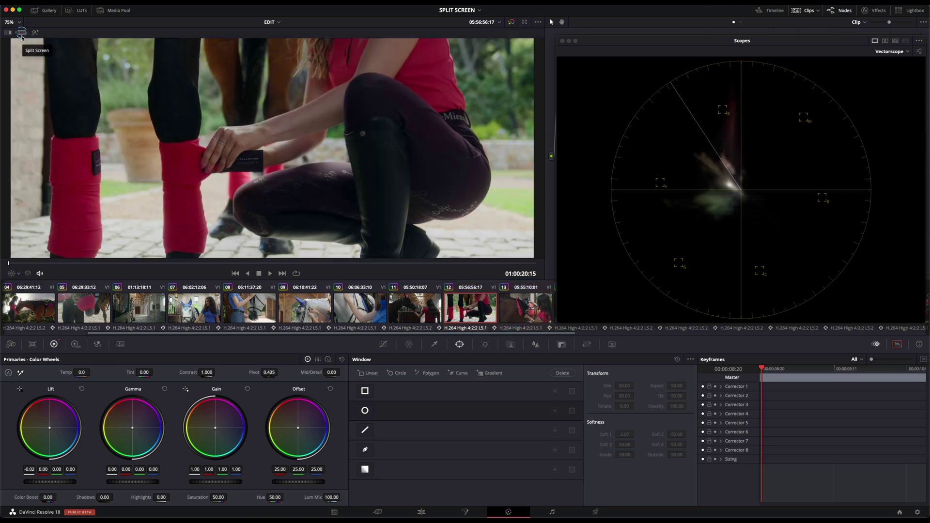
pyautogui.click(536, 33)
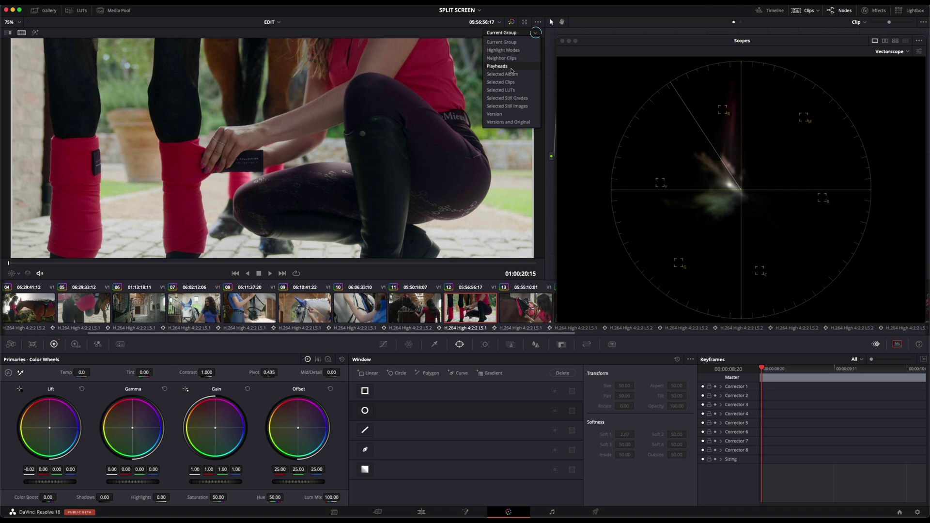
pyautogui.click(497, 83)
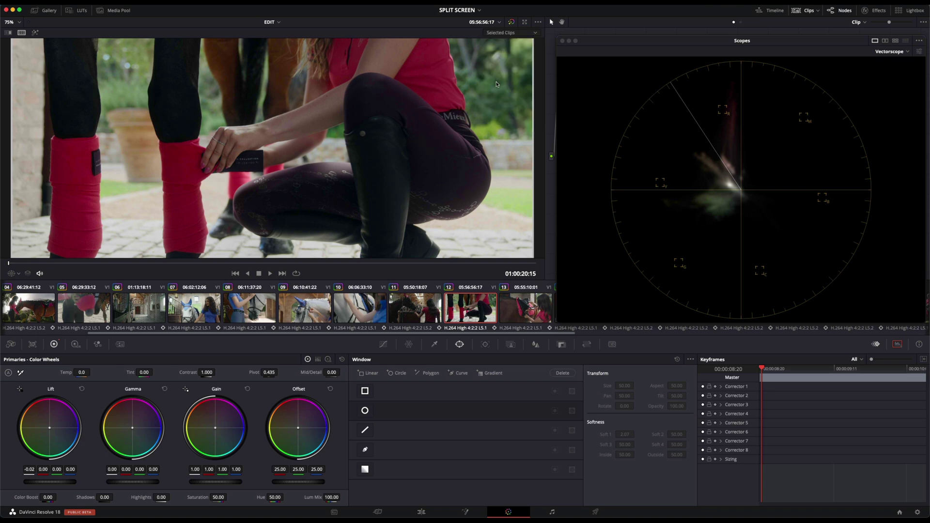
# - Add clip 13 to the split, darken Clip B's Lift, show Waveform, and raise Clip A's Lift
pyautogui.keyDown('super'); pyautogui.click(527, 298); pyautogui.keyUp('super')
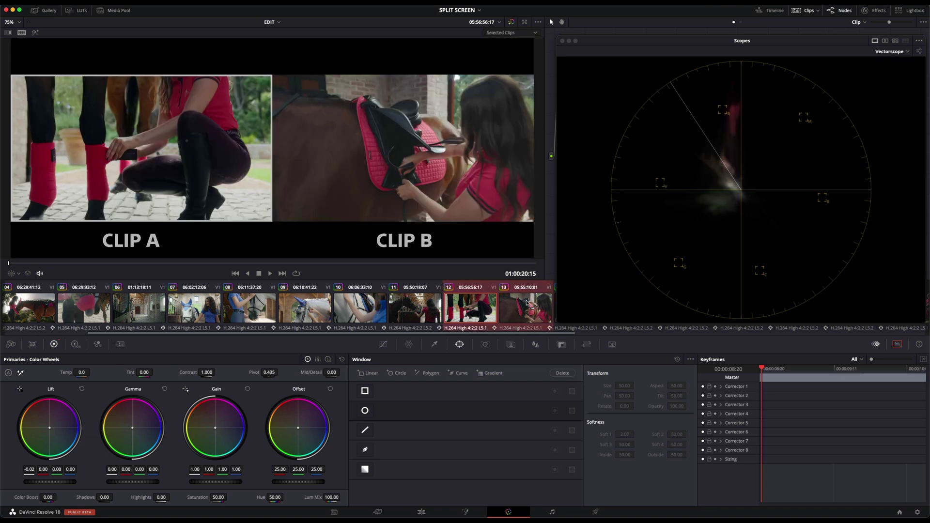
pyautogui.click(355, 165)
pyautogui.moveTo(29, 468); pyautogui.dragTo(25, 469)
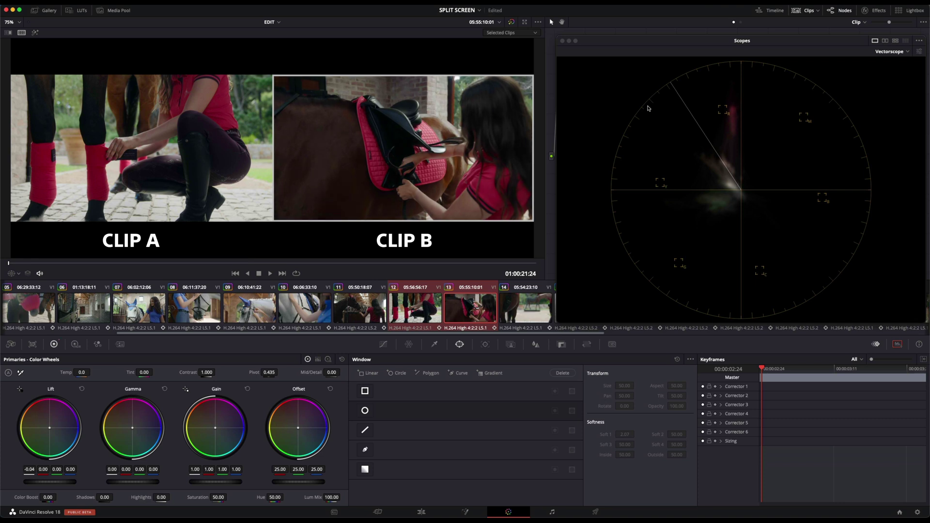
pyautogui.click(892, 52)
pyautogui.click(907, 71)
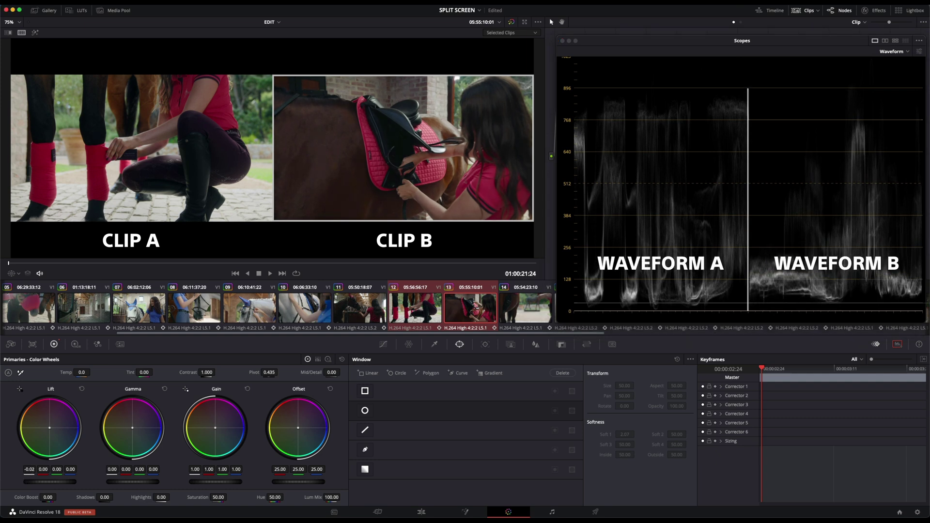
pyautogui.press('Up')
pyautogui.moveTo(50, 481); pyautogui.dragTo(53, 482)
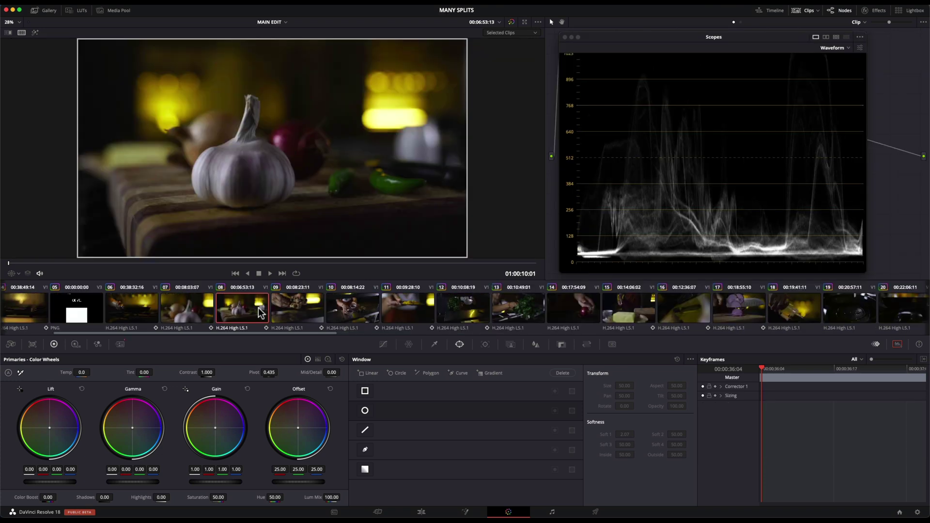
# - Select a run of clip thumbnails through clip 54 to tile them in the split-screen viewer
pyautogui.keyDown('super'); pyautogui.click(295, 314); pyautogui.keyUp('super')
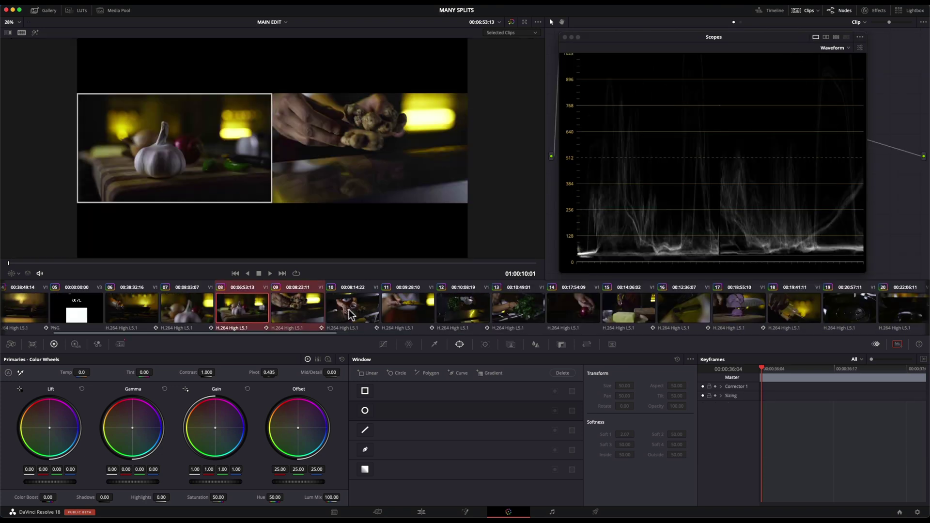
pyautogui.keyDown('super'); pyautogui.click(353, 309); pyautogui.keyUp('super')
pyautogui.keyDown('super'); pyautogui.click(398, 318); pyautogui.keyUp('super')
pyautogui.keyDown('super'); pyautogui.click(466, 315); pyautogui.keyUp('super')
pyautogui.keyDown('super'); pyautogui.click(519, 314); pyautogui.keyUp('super')
pyautogui.keyDown('super'); pyautogui.click(582, 316); pyautogui.keyUp('super')
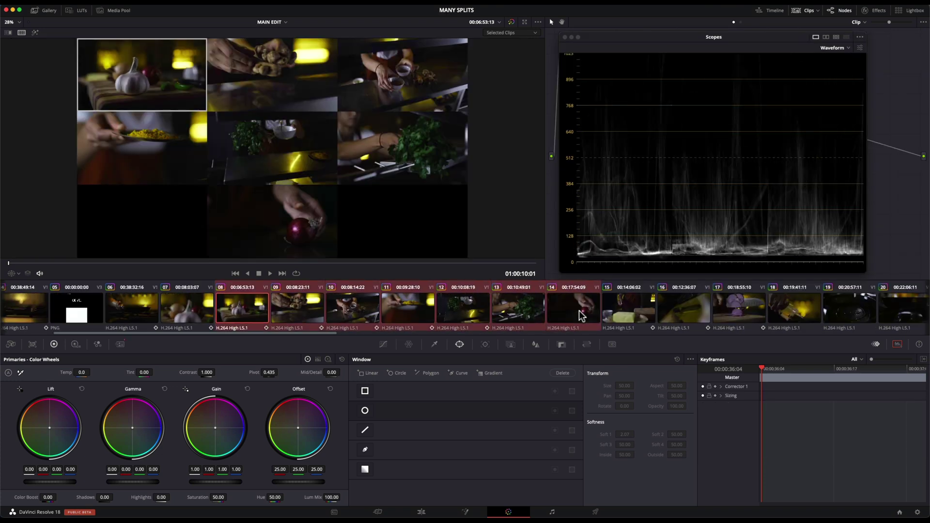
pyautogui.keyDown('super'); pyautogui.click(628, 316); pyautogui.keyUp('super')
pyautogui.moveTo(346, 333); pyautogui.dragTo(712, 341)
pyautogui.keyDown('shift'); pyautogui.click(848, 300); pyautogui.keyUp('shift')
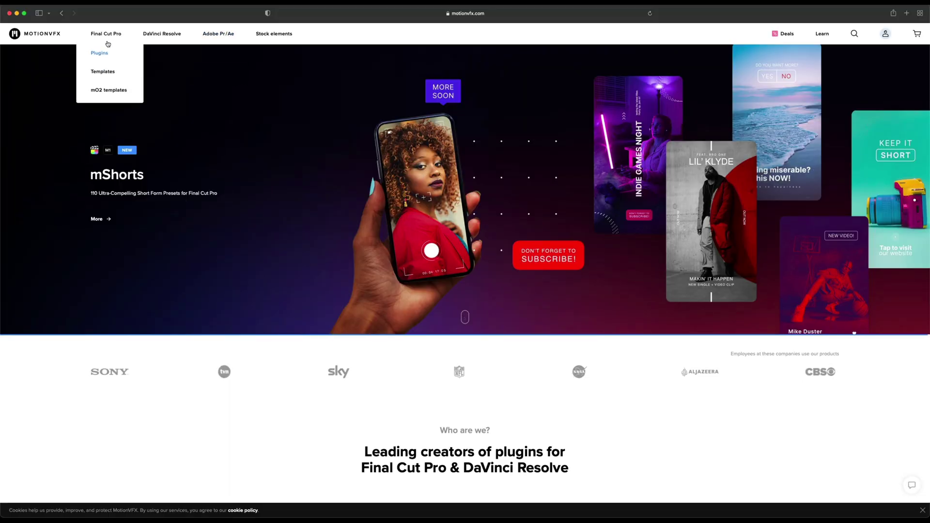
# - Go to the DaVinci Resolve plugins catalogue from the MotionVFX site's top navigation
pyautogui.click(165, 41)
pyautogui.scroll(-3, 142, 192)
pyautogui.scroll(-2, 134, 191)
pyautogui.scroll(-3, 132, 194)
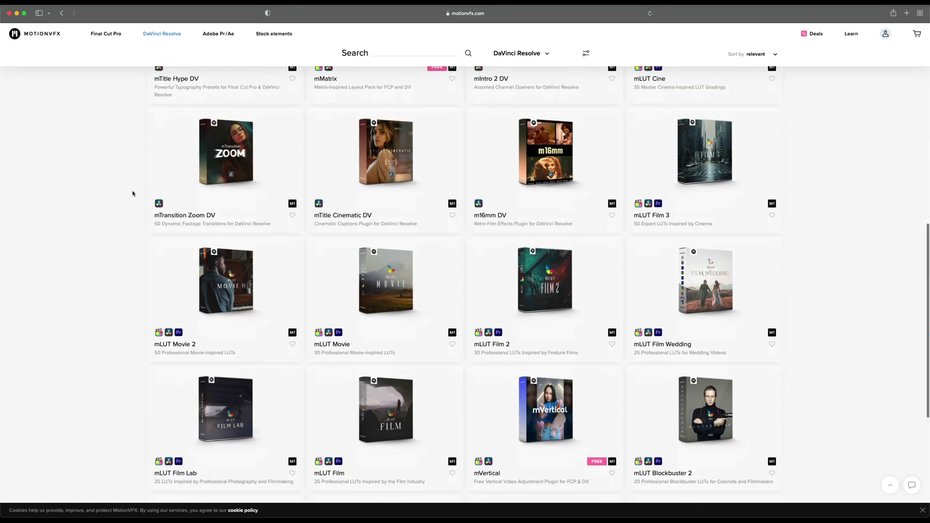
pyautogui.scroll(-3, 132, 194)
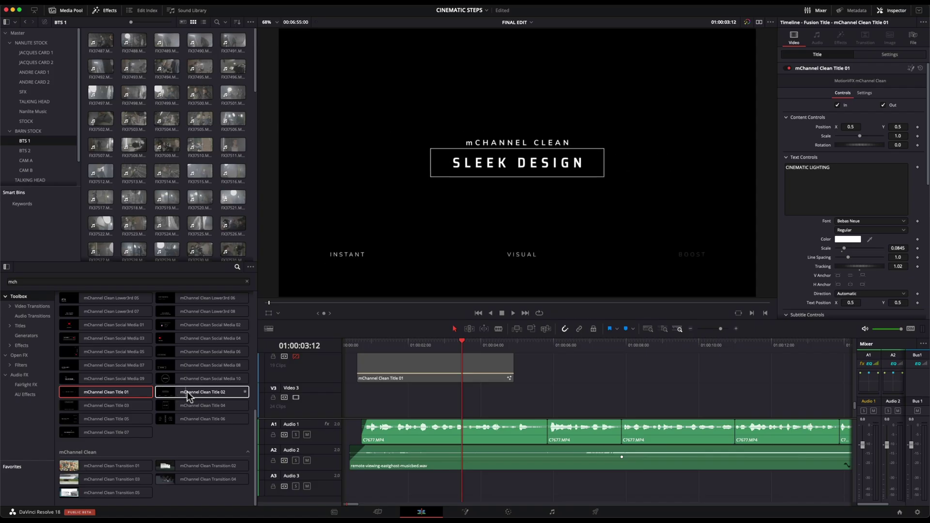
# - Put mChannel Clean Title 01 on Video 3, edit its text, and toggle the track enables
pyautogui.moveTo(127, 392); pyautogui.dragTo(406, 402)
pyautogui.click(787, 117)
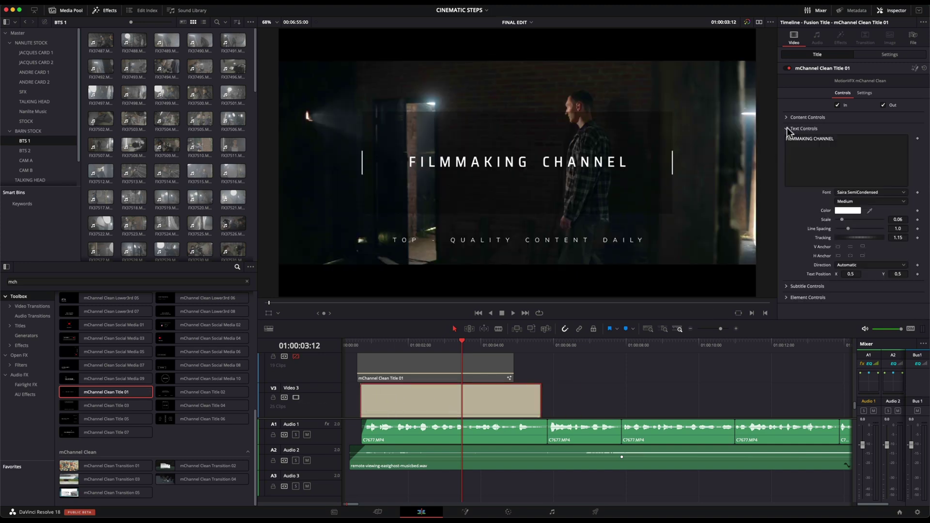
pyautogui.write('CINEMATIC LIGHTING')
pyautogui.click(786, 129)
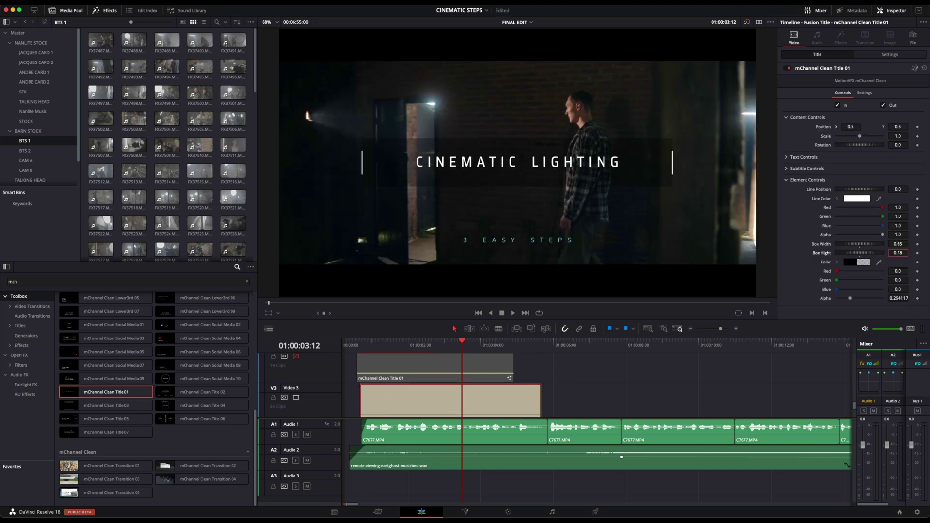
pyautogui.click(296, 397)
pyautogui.click(296, 356)
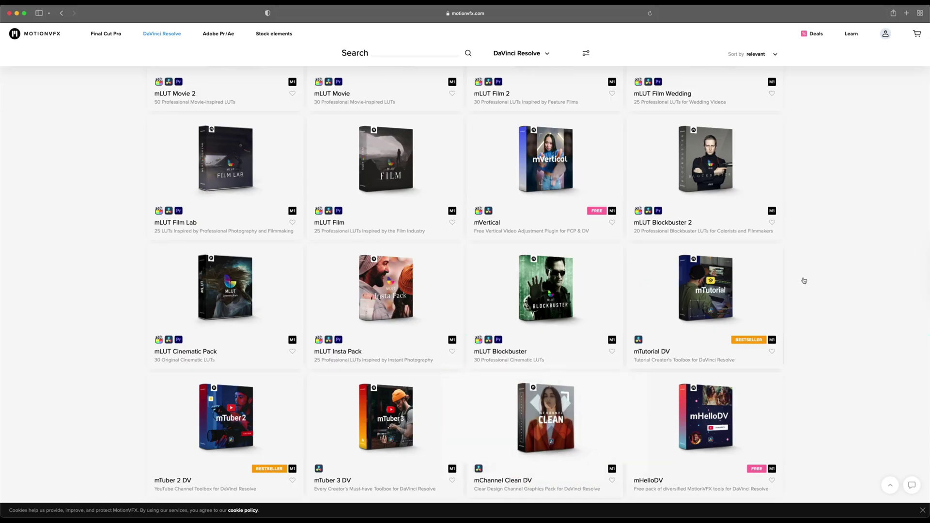
pyautogui.scroll(3, 811, 270)
pyautogui.scroll(3, 812, 270)
pyautogui.scroll(3, 824, 270)
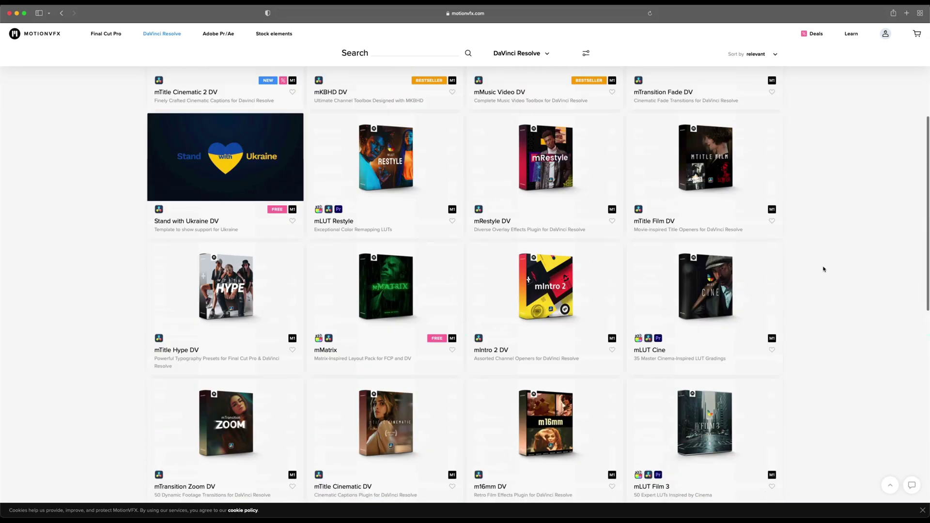
pyautogui.scroll(5, 824, 269)
# - Browse MotionVFX's Deals page for bulk discount tiers and products currently on sale
pyautogui.click(836, 200)
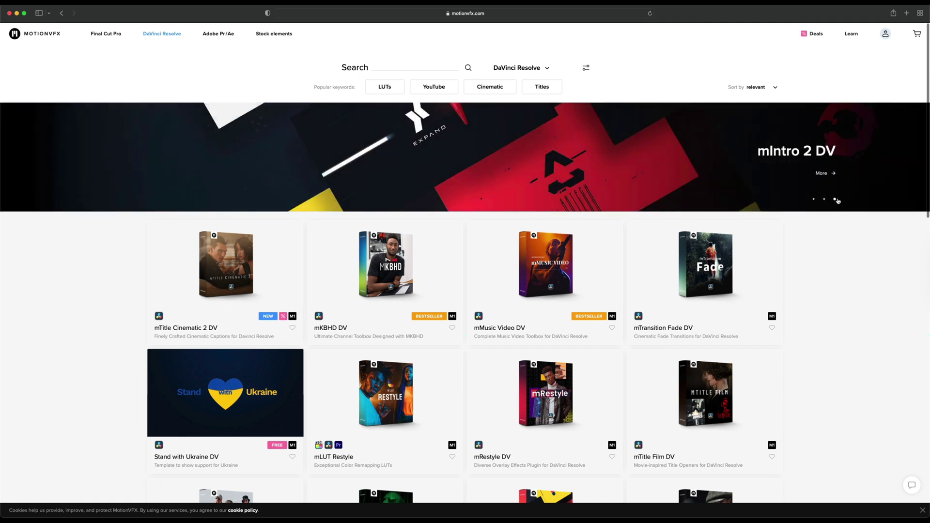
pyautogui.click(814, 34)
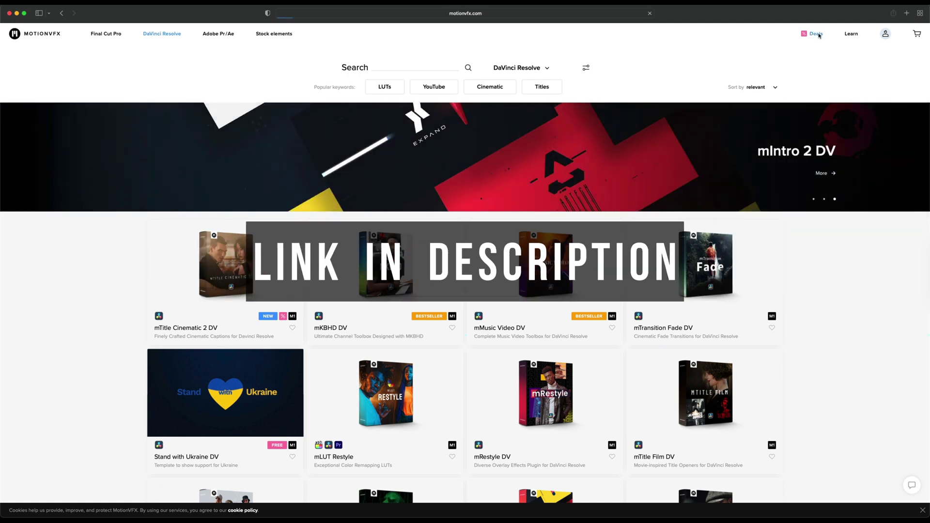
pyautogui.scroll(-2, 771, 70)
pyautogui.scroll(-3, 770, 70)
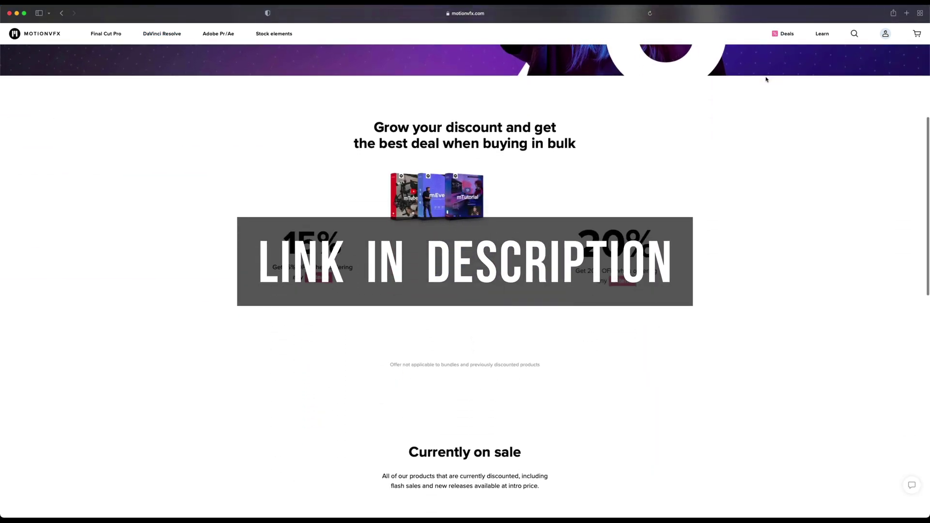
pyautogui.scroll(-2, 769, 74)
pyautogui.scroll(-3, 766, 79)
pyautogui.scroll(-2, 766, 79)
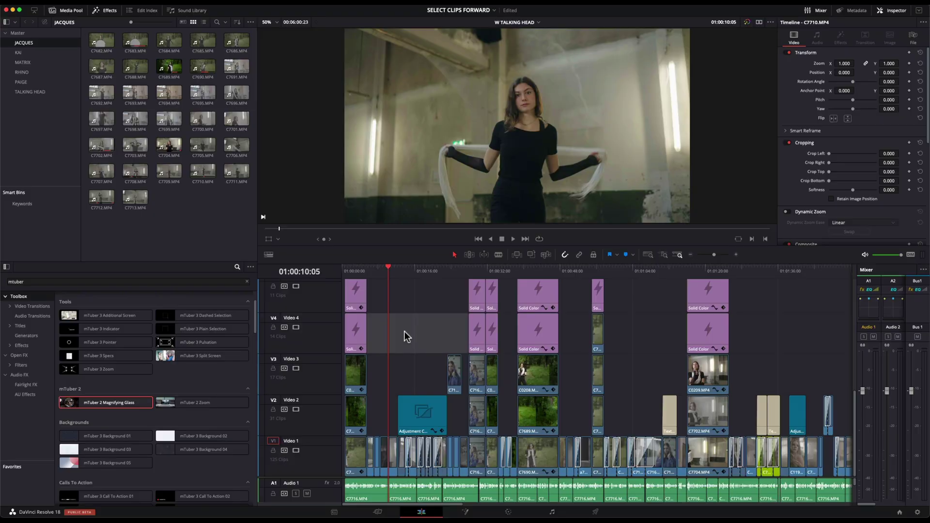
# - Select the Video 1 clips forward and push them later, then move the small V3 clip onto V2
pyautogui.click(393, 447)
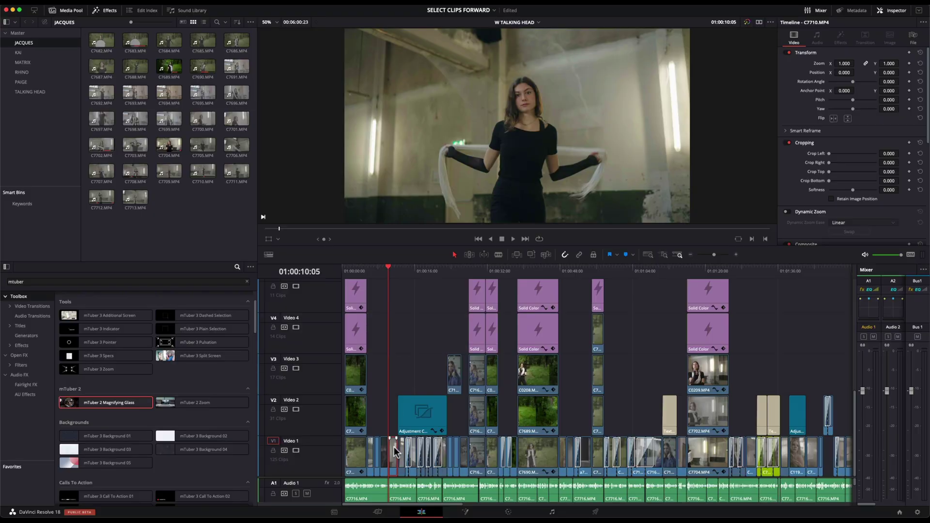
pyautogui.press('y')
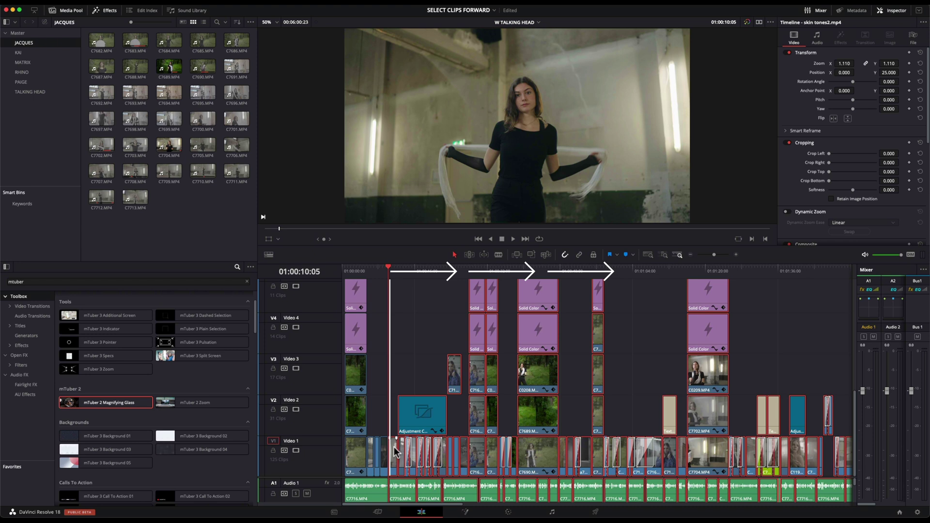
pyautogui.moveTo(394, 447); pyautogui.dragTo(416, 450)
pyautogui.click(455, 364)
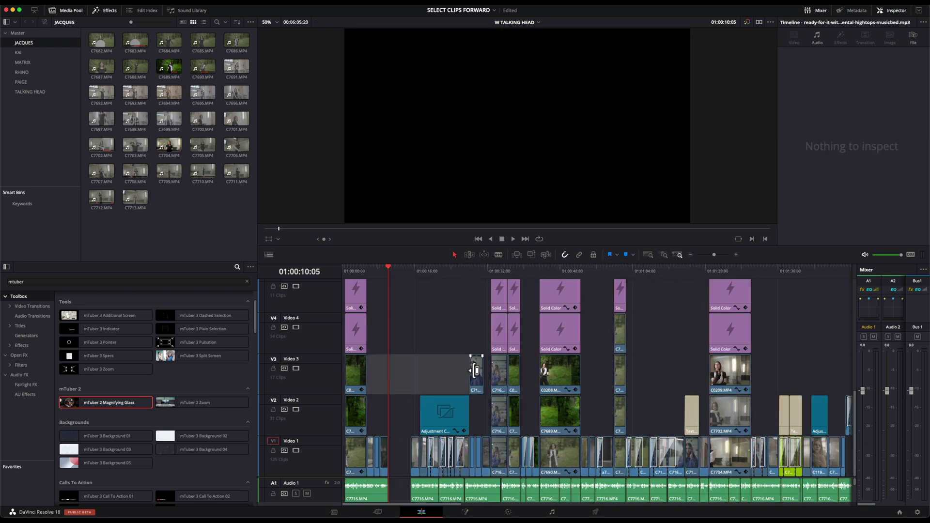
pyautogui.moveTo(474, 369); pyautogui.dragTo(394, 421)
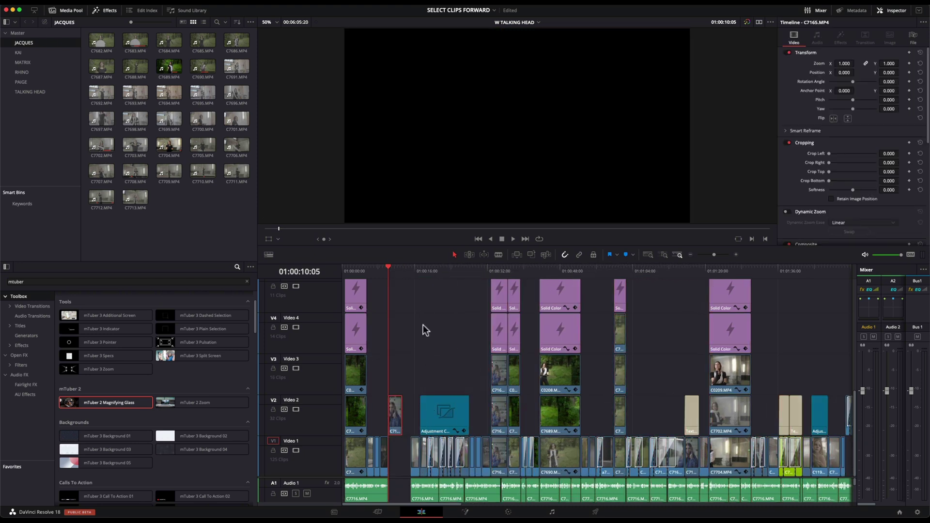
# - Nudge the clips after 01:00:15:02 earlier, then push all-track clips after 01:00:31:02 later
pyautogui.click(412, 269)
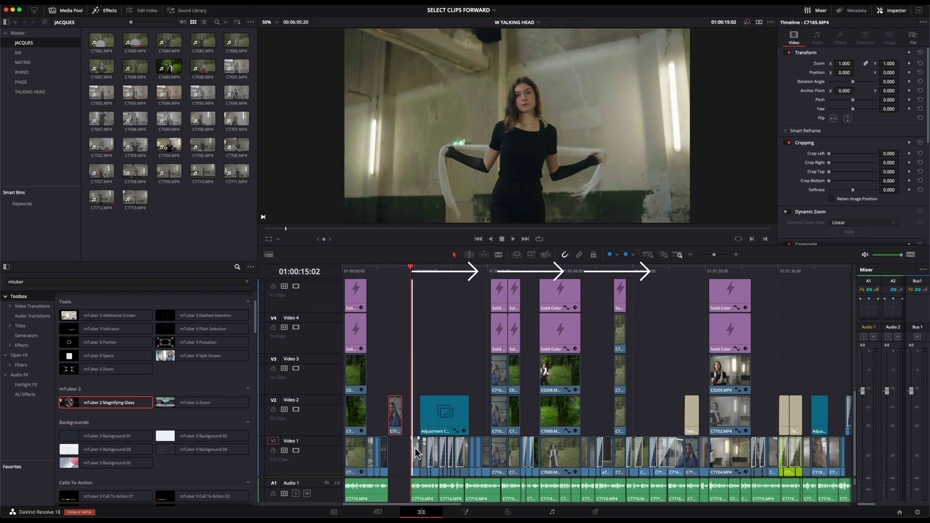
pyautogui.click(415, 448)
pyautogui.press('y')
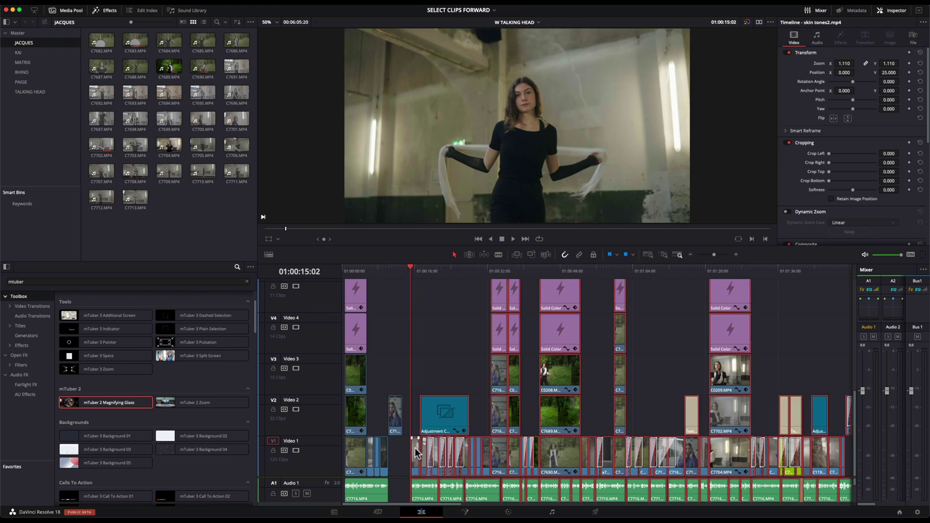
pyautogui.moveTo(415, 447); pyautogui.dragTo(408, 449)
pyautogui.hotkey('alt', 'y')
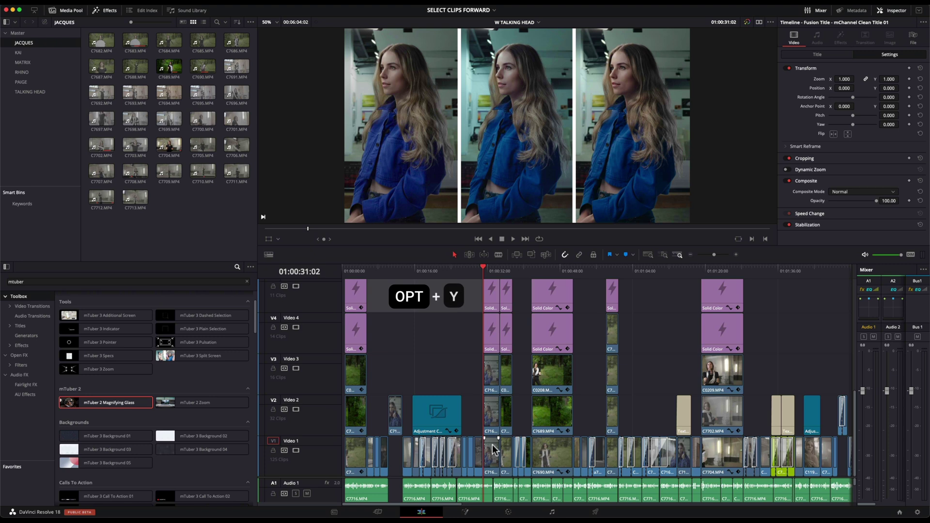
pyautogui.hotkey('alt', 'y')
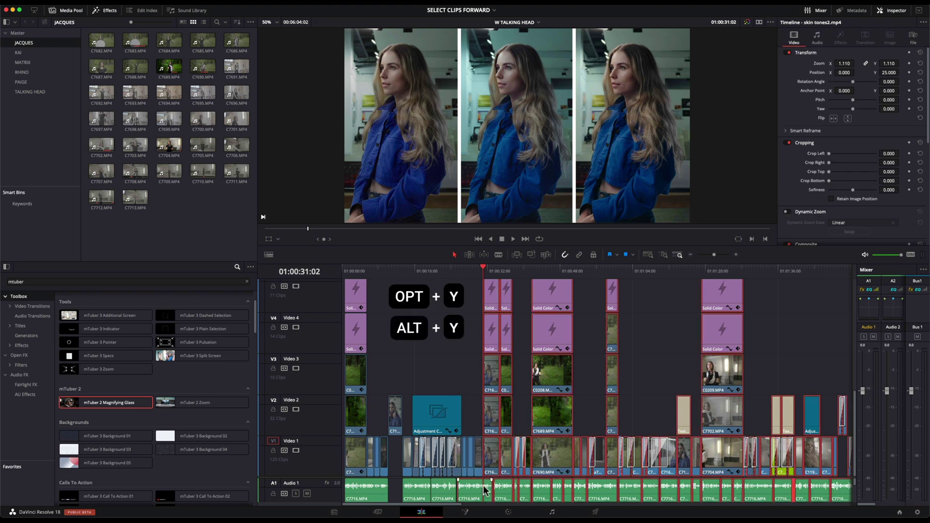
pyautogui.moveTo(491, 467); pyautogui.dragTo(511, 467)
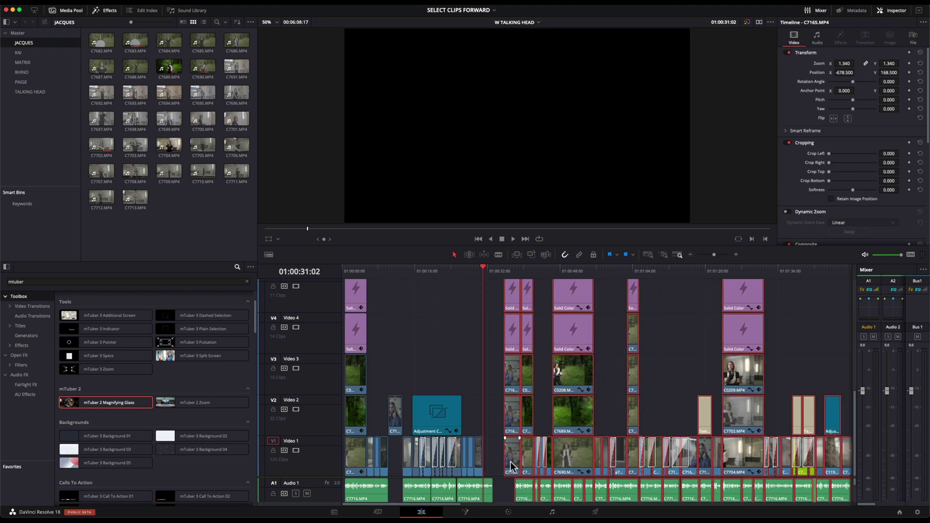
# - Open Keyboard Customization and search its command list for 'select clips'
pyautogui.click(37, 2)
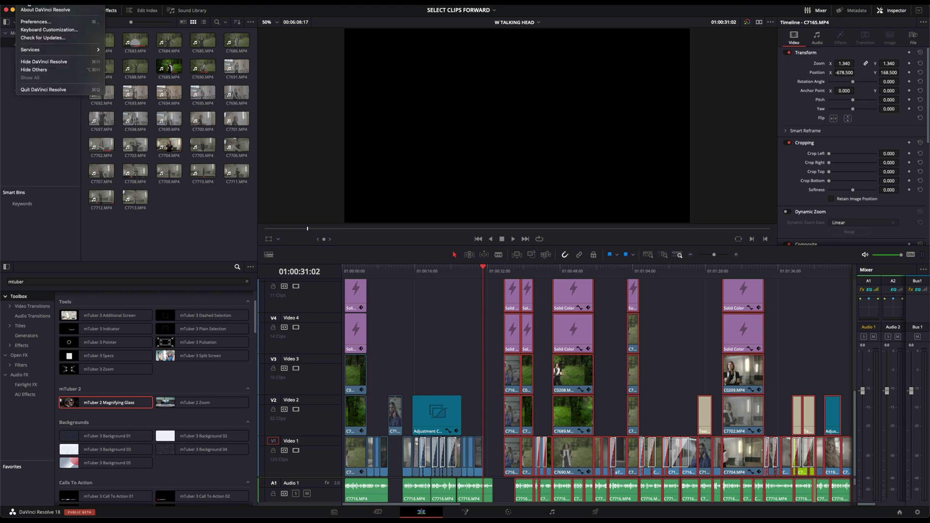
pyautogui.click(45, 30)
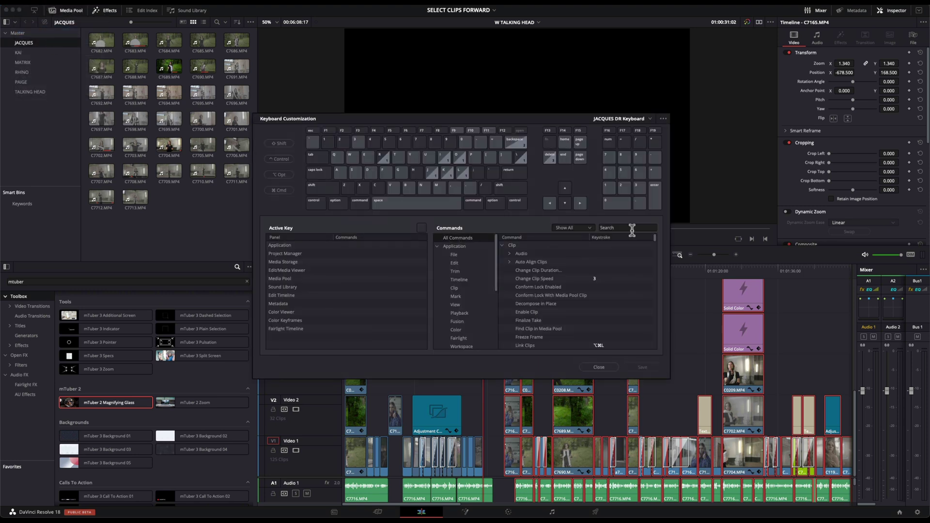
pyautogui.click(632, 227)
pyautogui.write('select clips')
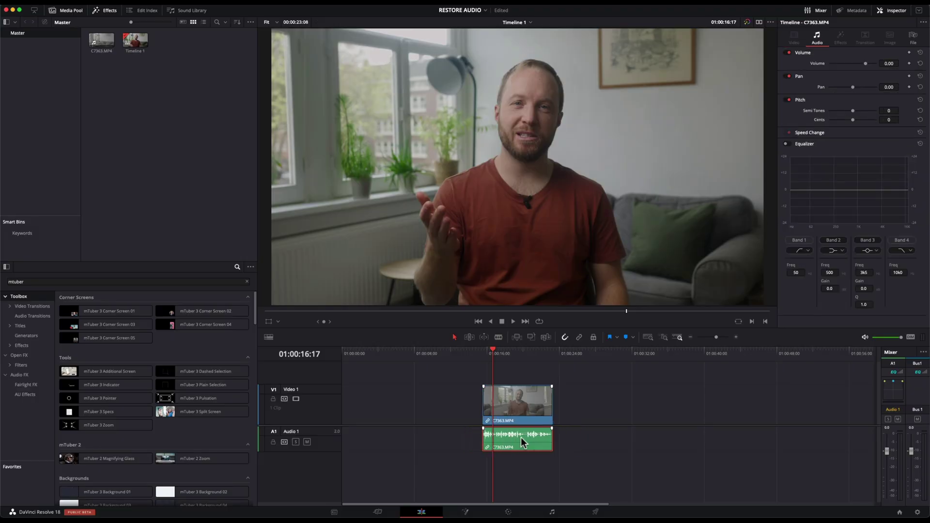
# - Delete C7363.MP4's audio, then drag it from the match-frame source clip back onto A1
pyautogui.press('Delete')
pyautogui.click(515, 408)
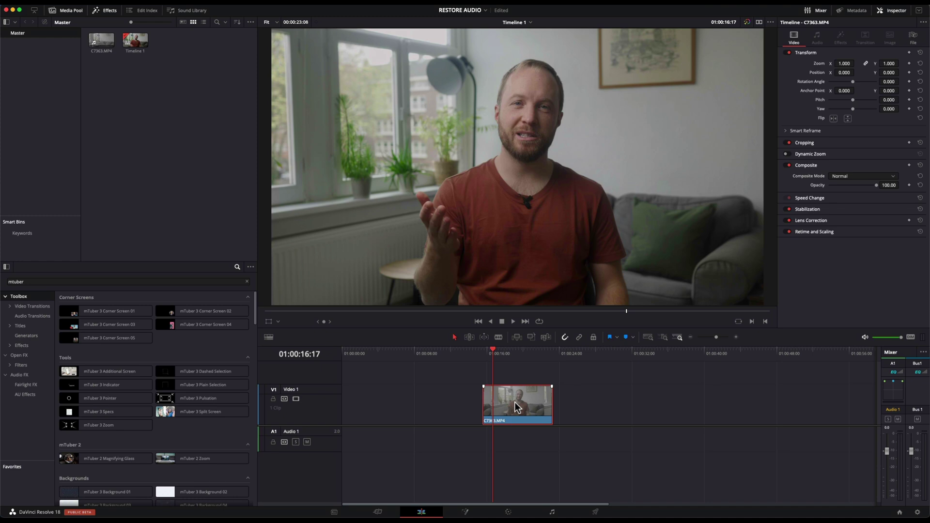
pyautogui.click(738, 320)
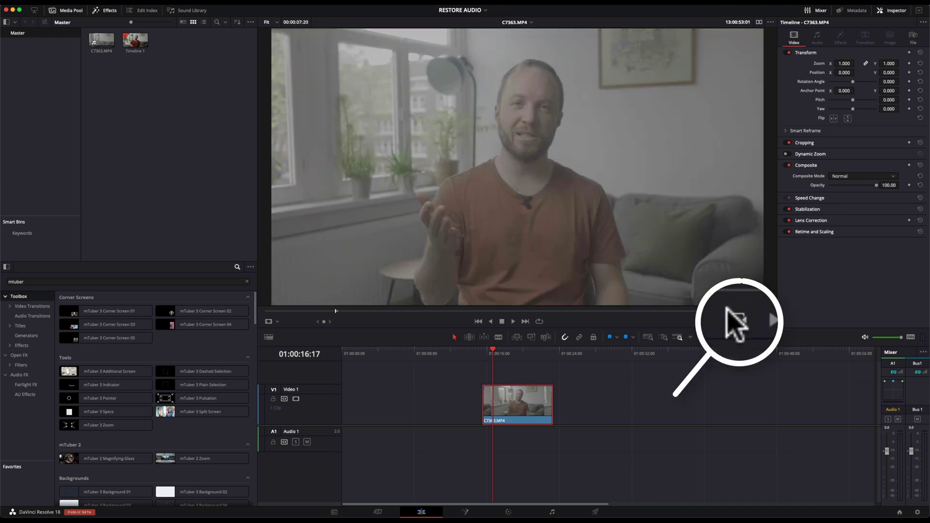
pyautogui.moveTo(526, 297); pyautogui.dragTo(485, 446)
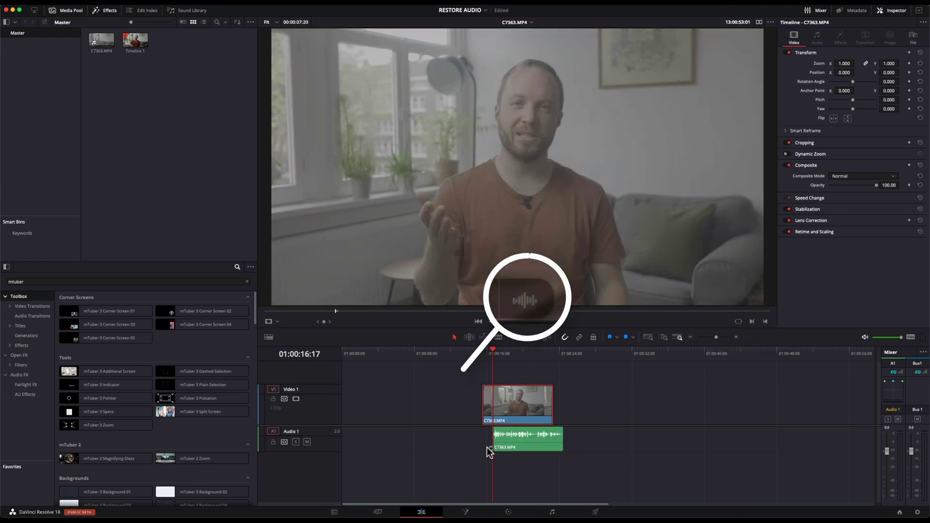
pyautogui.press('q')
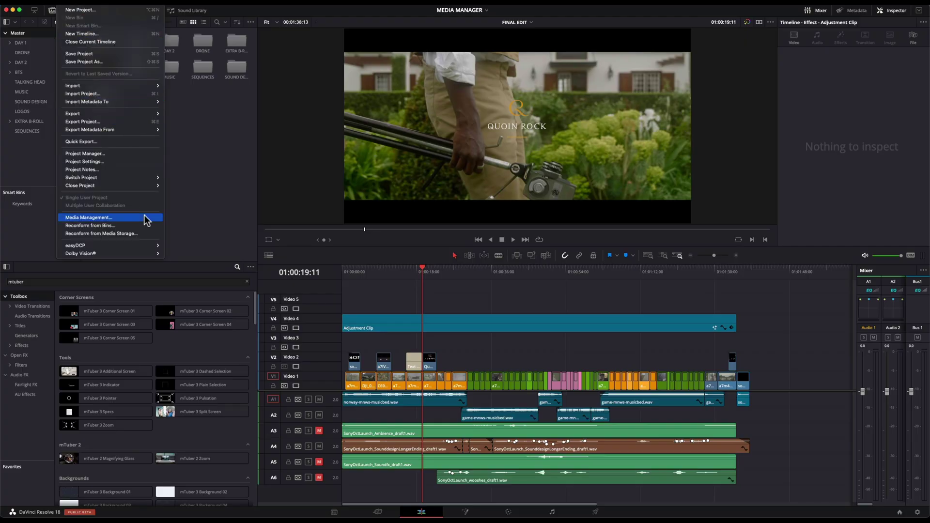
# - Review Media Management's Clips and Entire Project options, destination path and Relink to new files
pyautogui.click(146, 218)
pyautogui.click(504, 174)
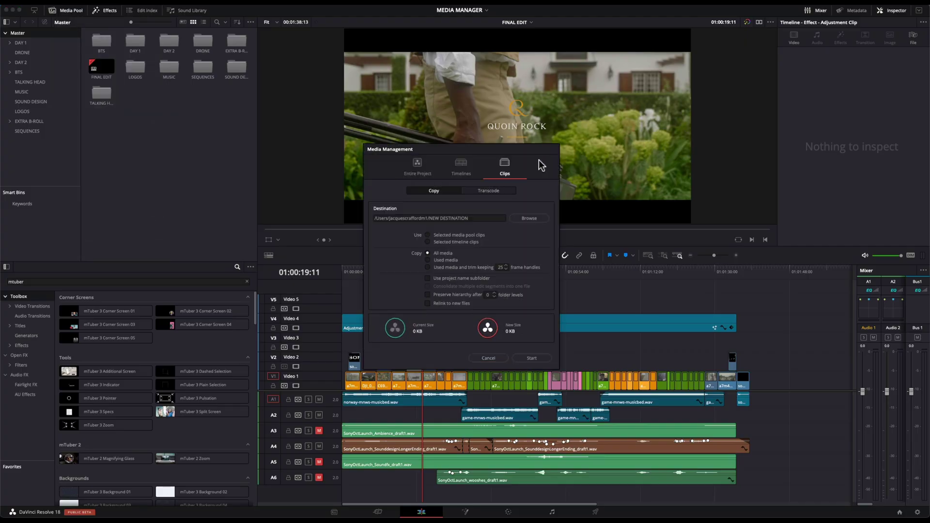
pyautogui.click(417, 166)
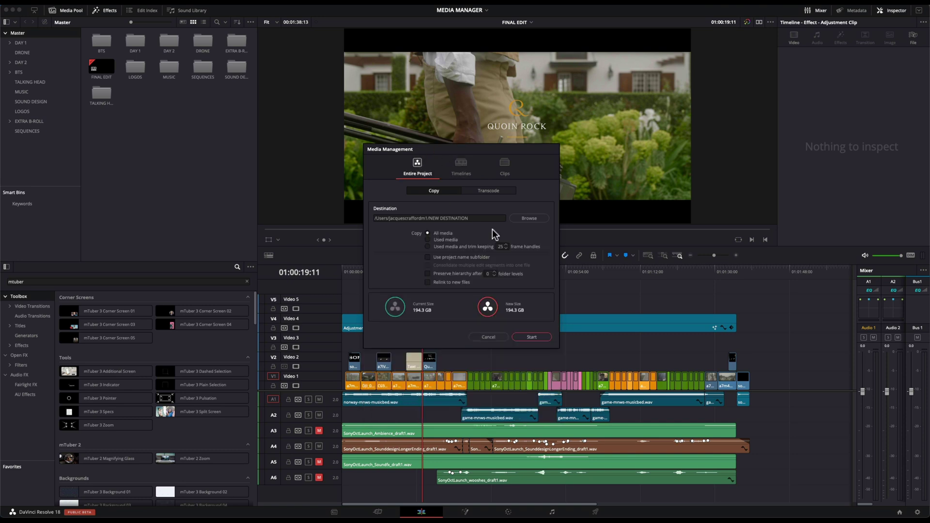
pyautogui.click(483, 218)
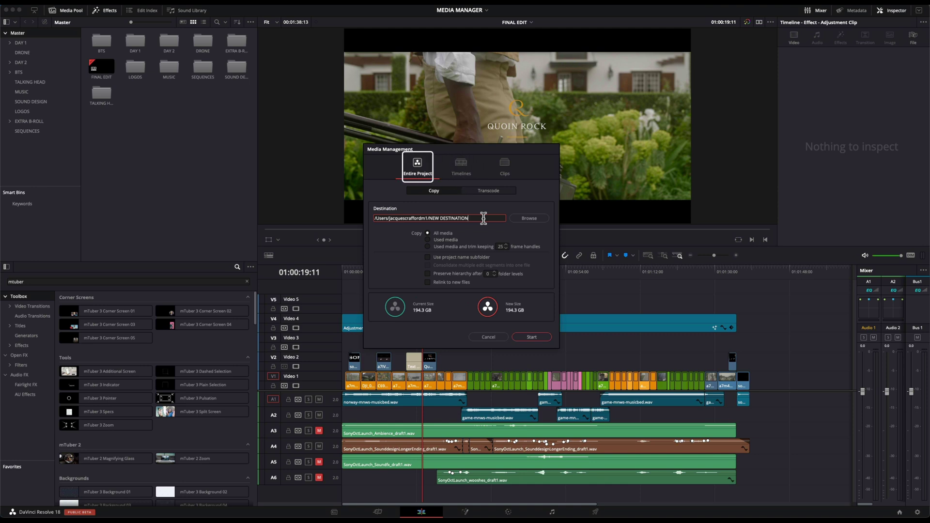
pyautogui.click(428, 282)
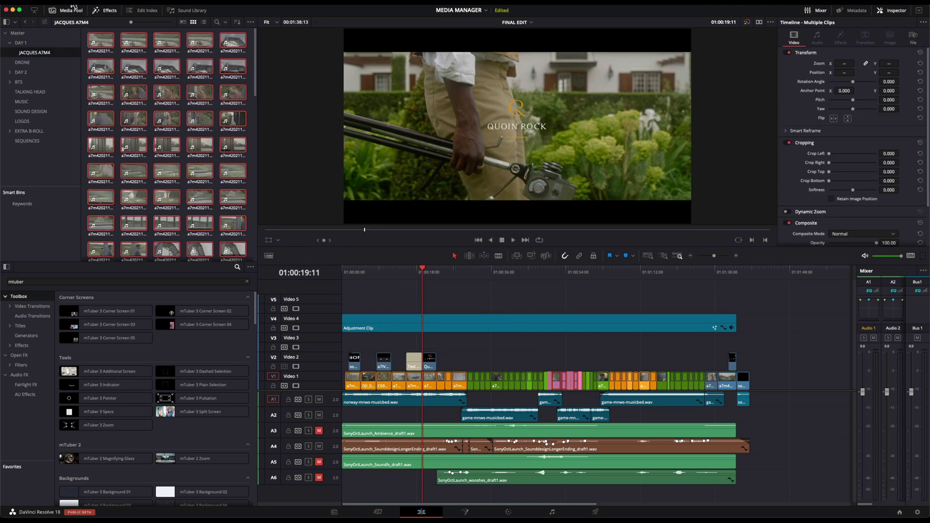
# - Reopen Media Management for the selected timeline clips and edit the destination folder path
pyautogui.click(74, 6)
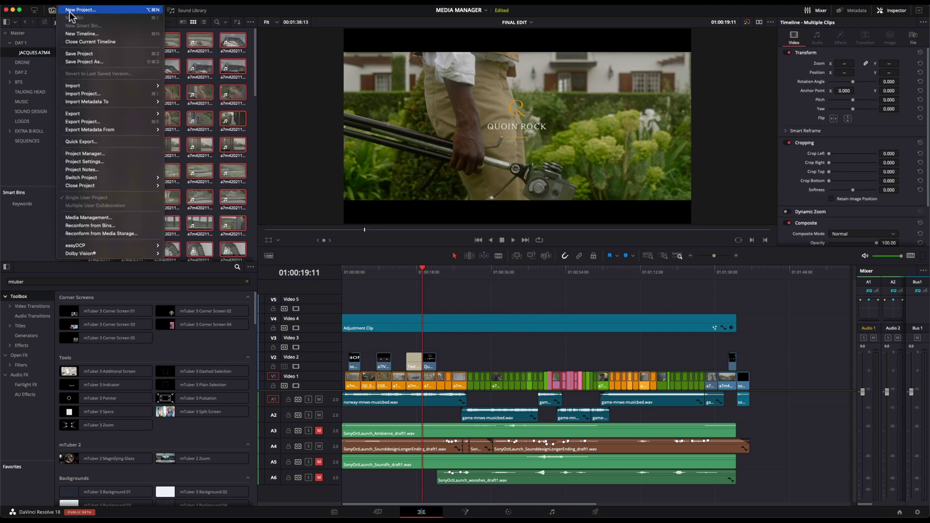
pyautogui.click(133, 218)
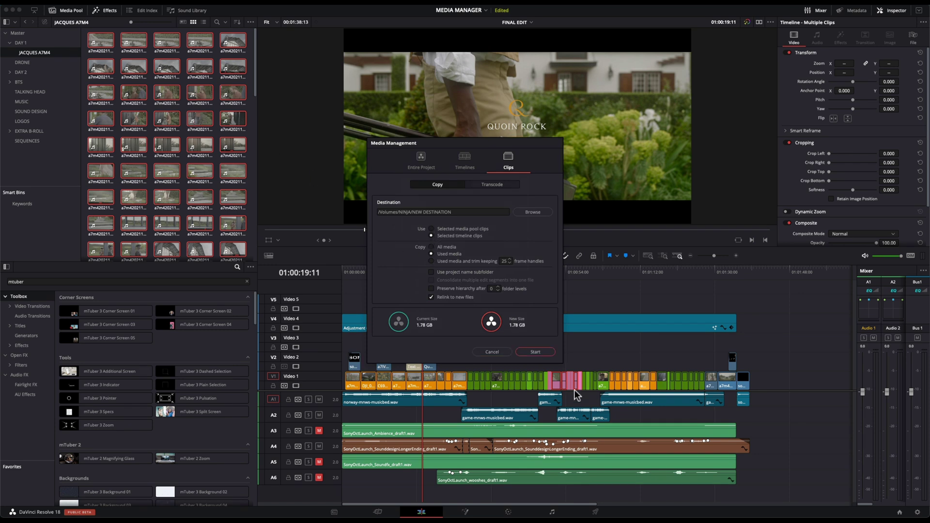
pyautogui.click(461, 213)
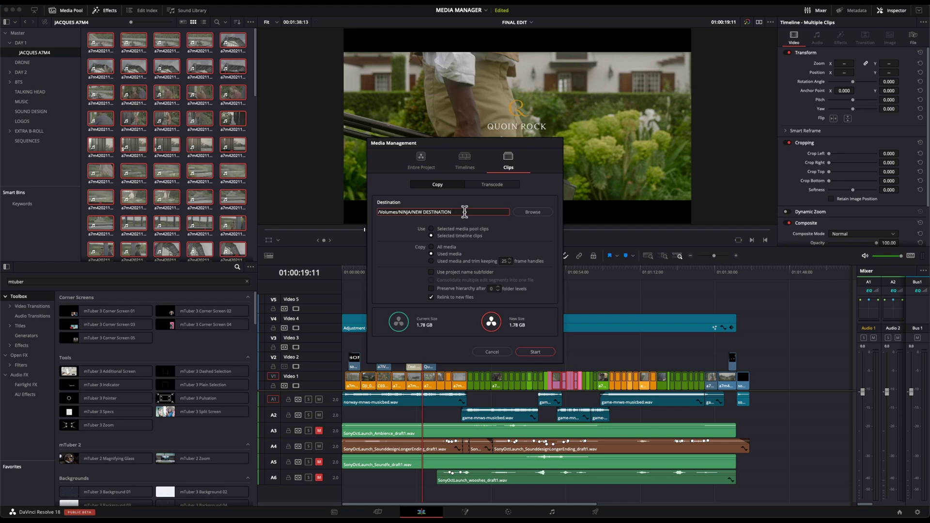